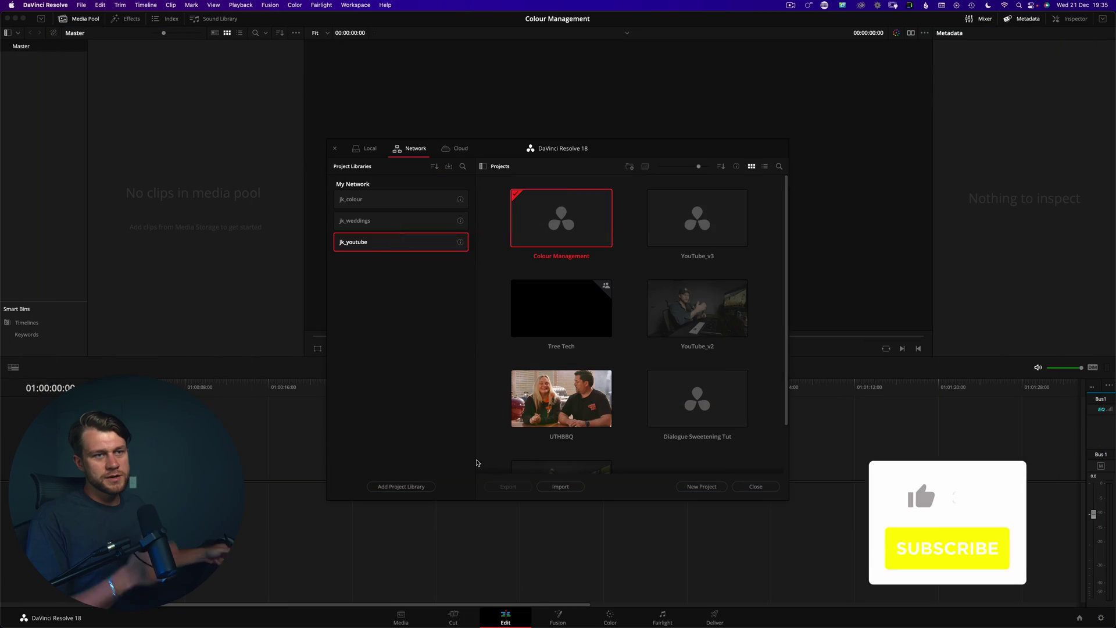
# Step: Import B005_08110426_C092.mov into the Media Pool and match the project frame rate to it
pyautogui.click(755, 486)
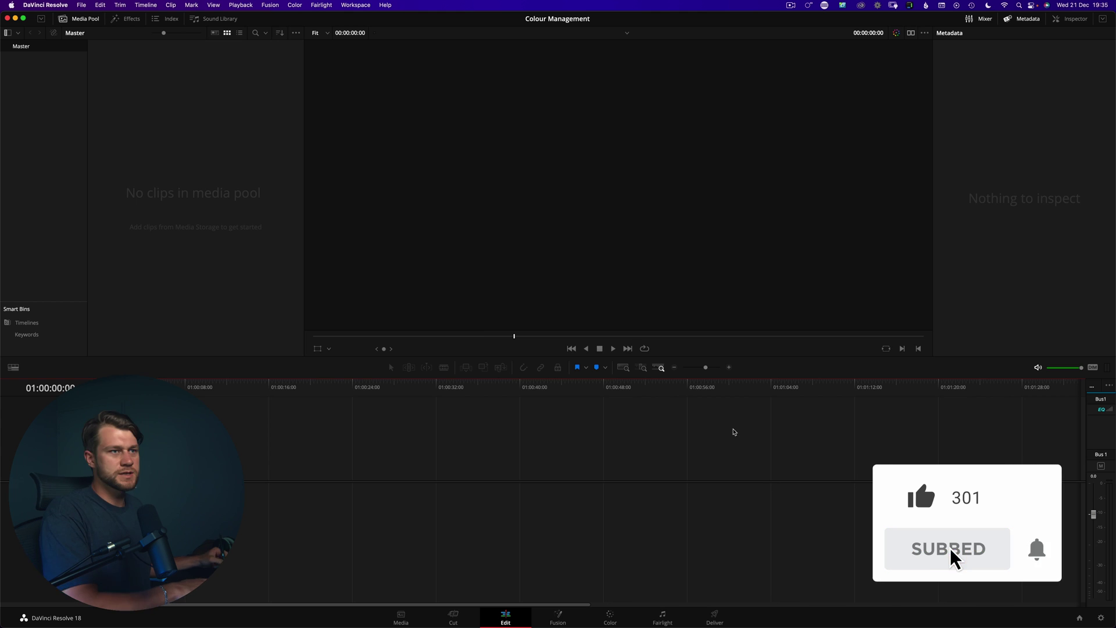
pyautogui.press('super+Tab')
pyautogui.press('super+Tab')
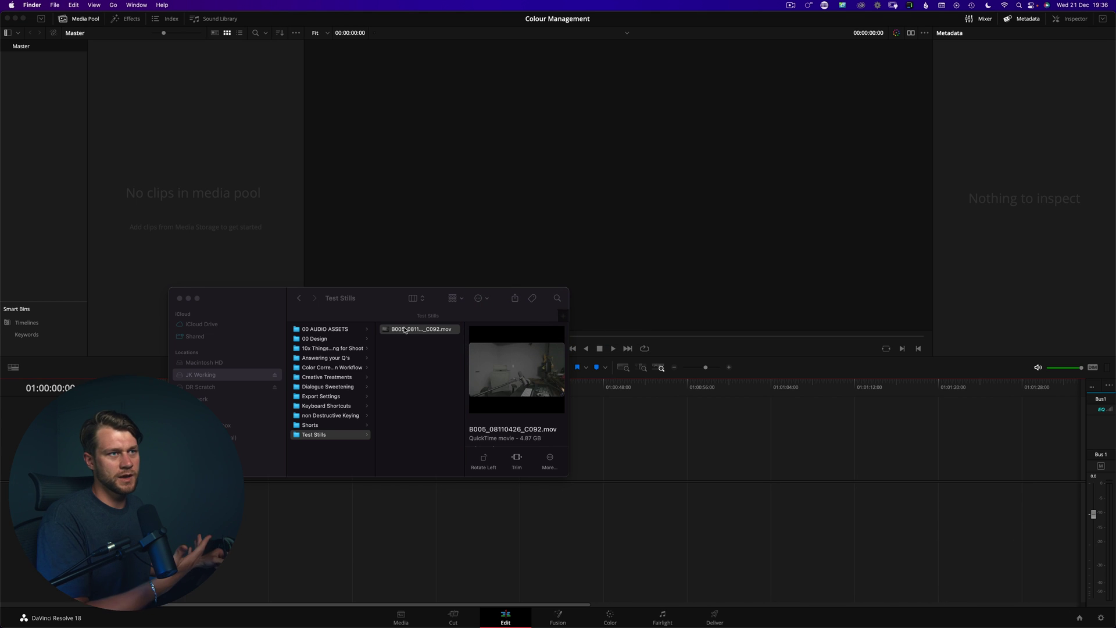
pyautogui.moveTo(29, 109); pyautogui.dragTo(35, 116)
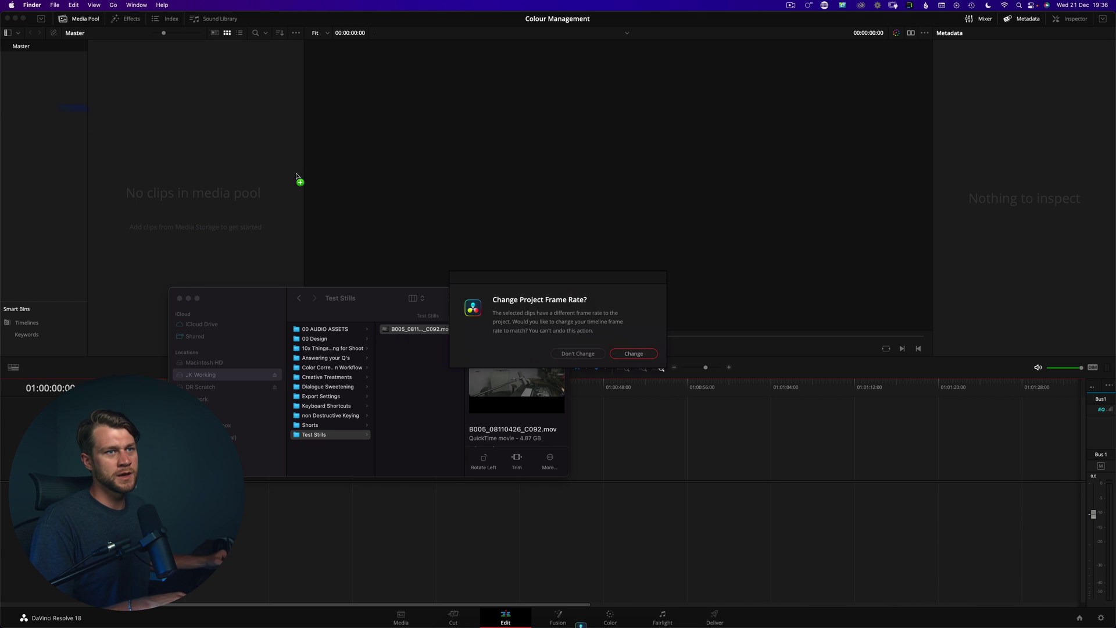
pyautogui.click(633, 354)
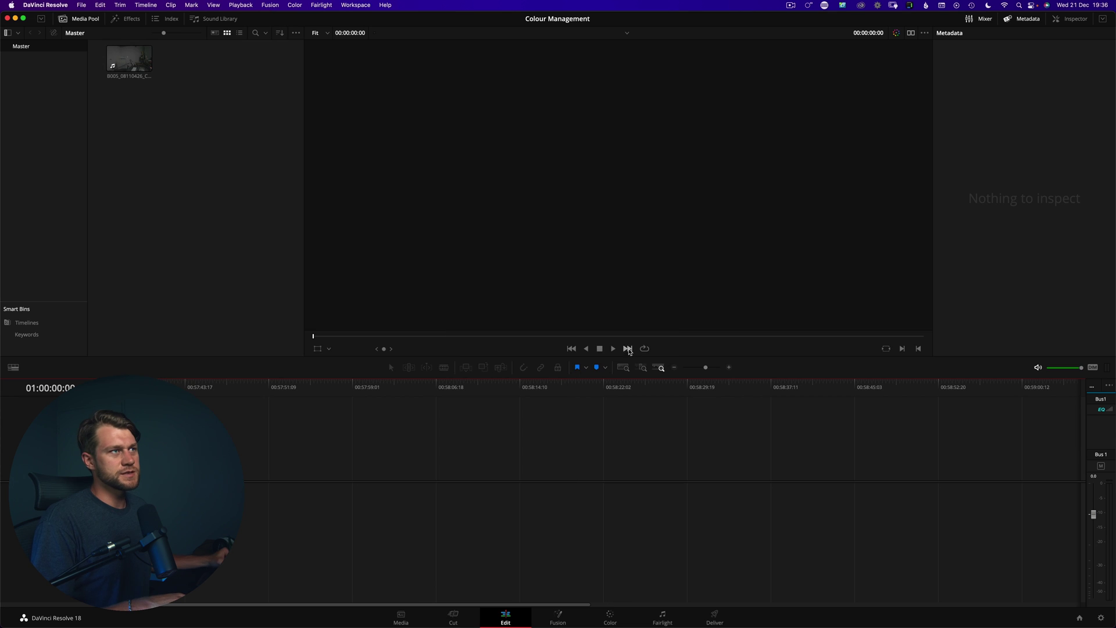
# Step: Preview the clip to find where the man faces camera, then build Timeline 1 from it
pyautogui.doubleClick(129, 63)
pyautogui.moveTo(452, 341); pyautogui.dragTo(626, 342)
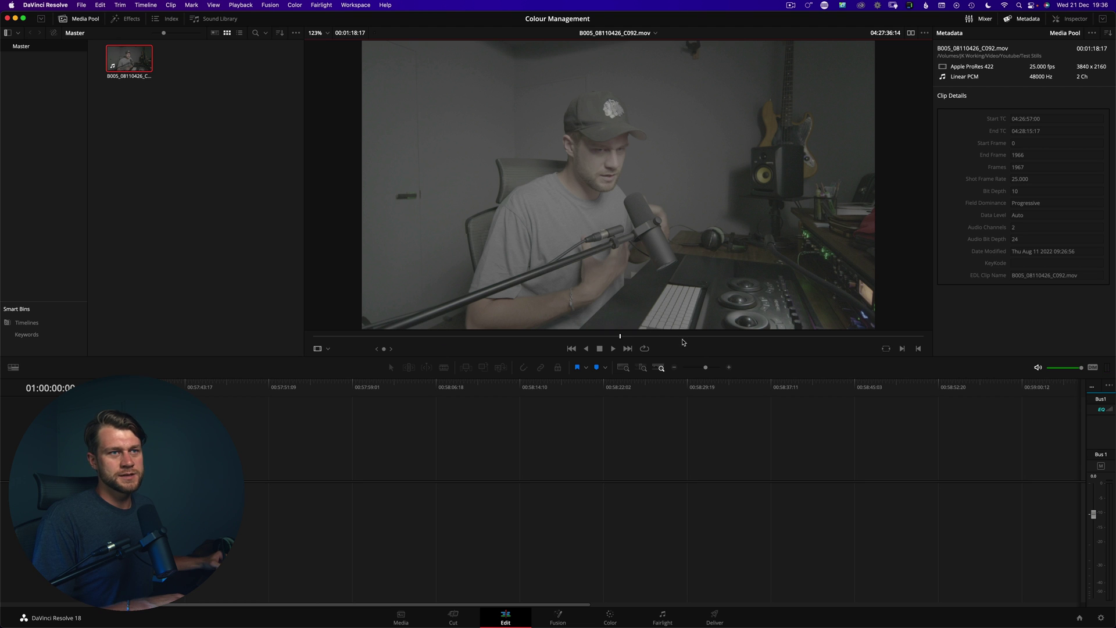
pyautogui.moveTo(683, 342); pyautogui.dragTo(789, 347)
pyautogui.click(129, 58)
# Step: Bring the clip up on the Color page, fit the frame in the viewer, and position node 01 for grading
pyautogui.moveTo(129, 58); pyautogui.dragTo(300, 466)
pyautogui.click(610, 618)
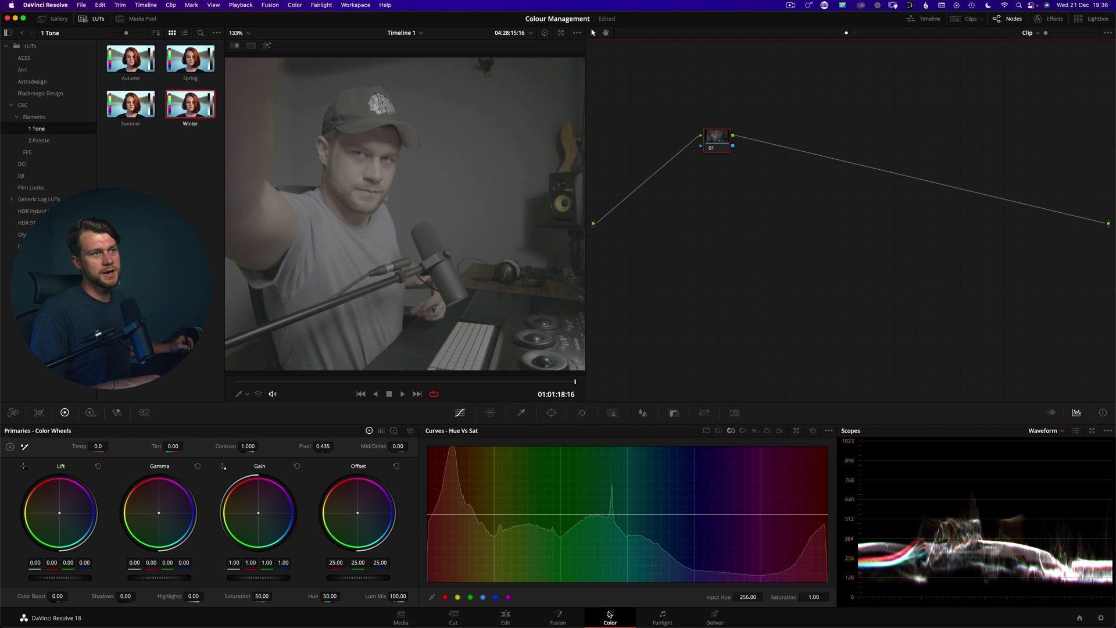
pyautogui.moveTo(342, 390); pyautogui.dragTo(361, 391)
pyautogui.hotkey('shift', 'z')
pyautogui.scroll(-2, 500, 323)
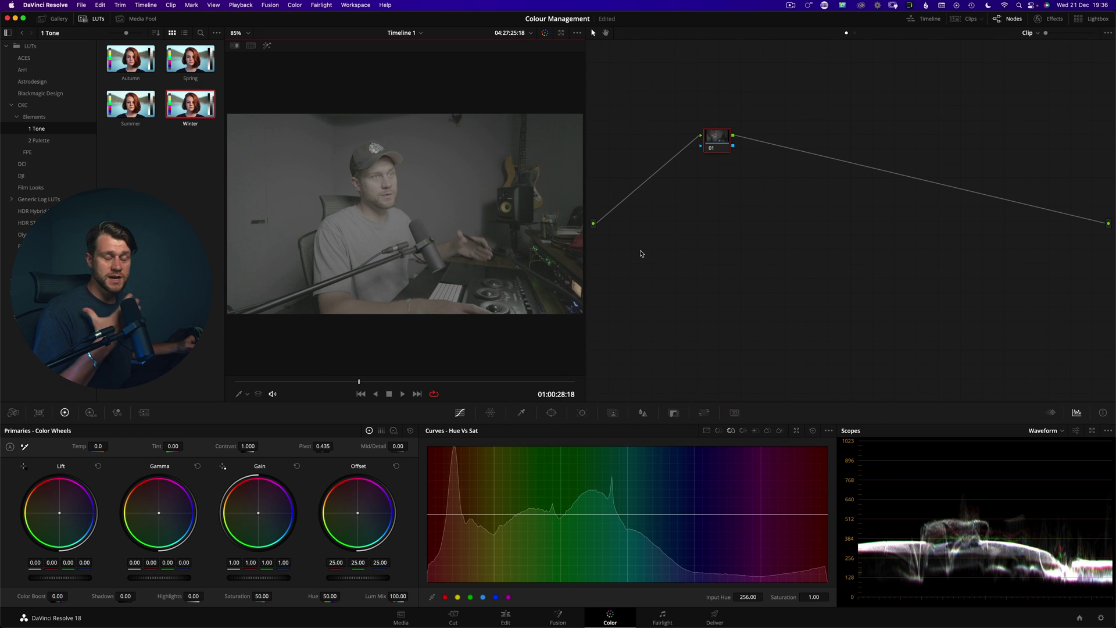
pyautogui.moveTo(719, 148); pyautogui.dragTo(720, 219)
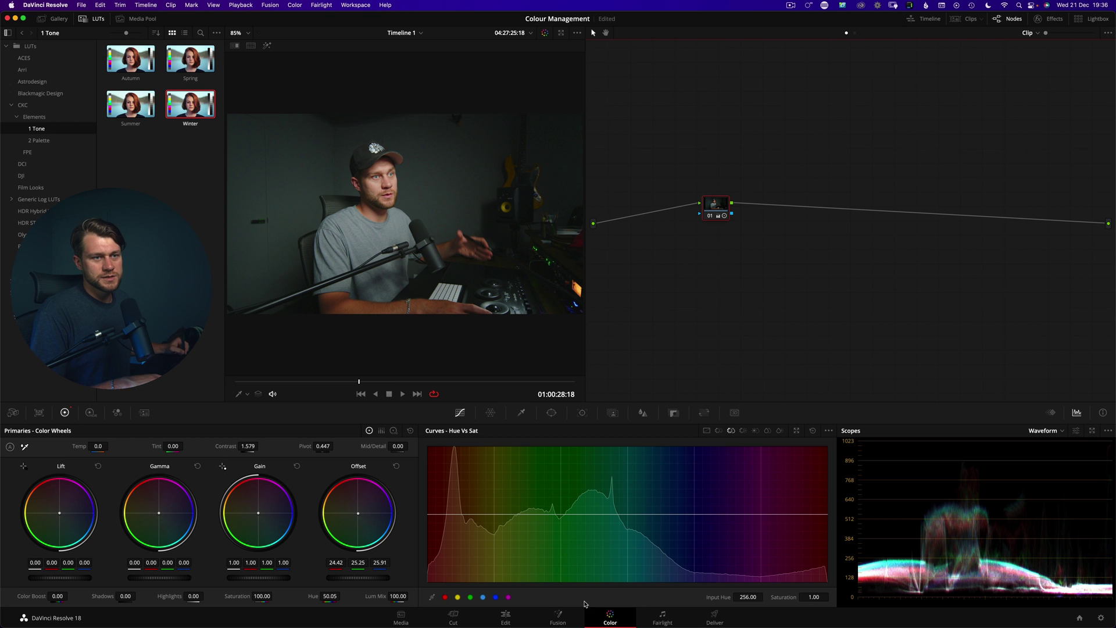
# Step: Render Timeline 1 from Deliver as H.264 QuickTime 'Test 01' into the Test Stills folder
pyautogui.click(707, 616)
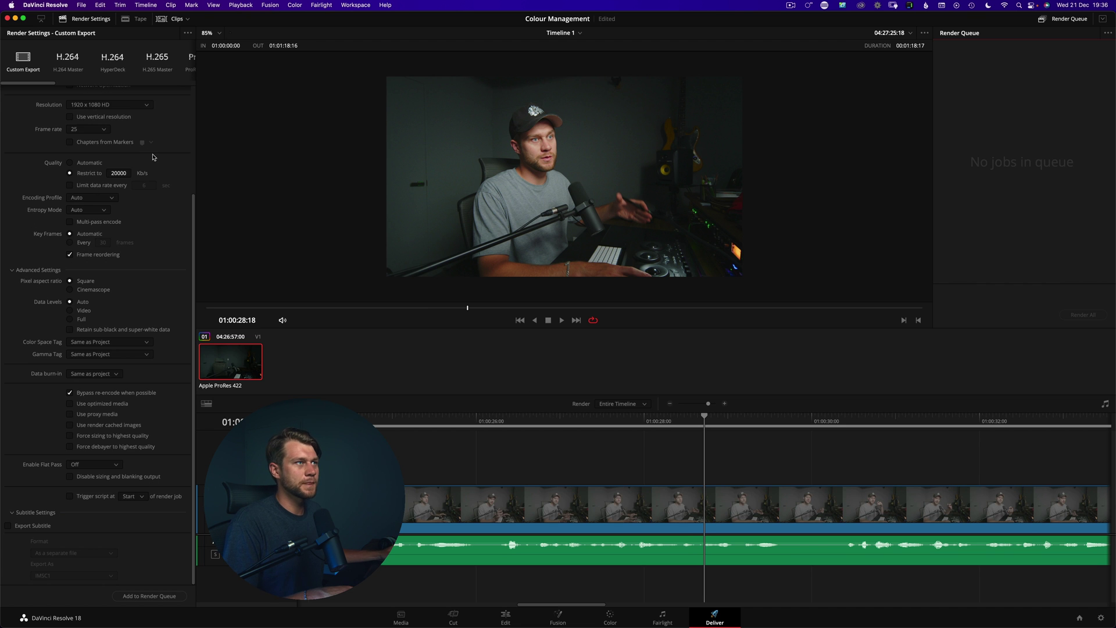
pyautogui.scroll(5, 128, 122)
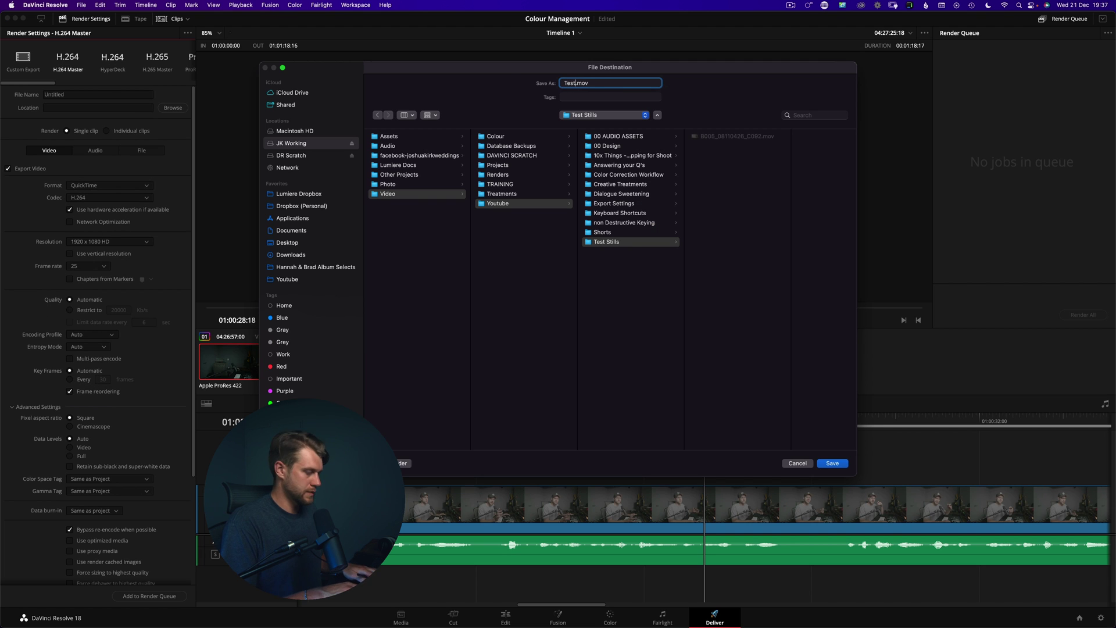
pyautogui.press('Return')
pyautogui.scroll(-3, 96, 334)
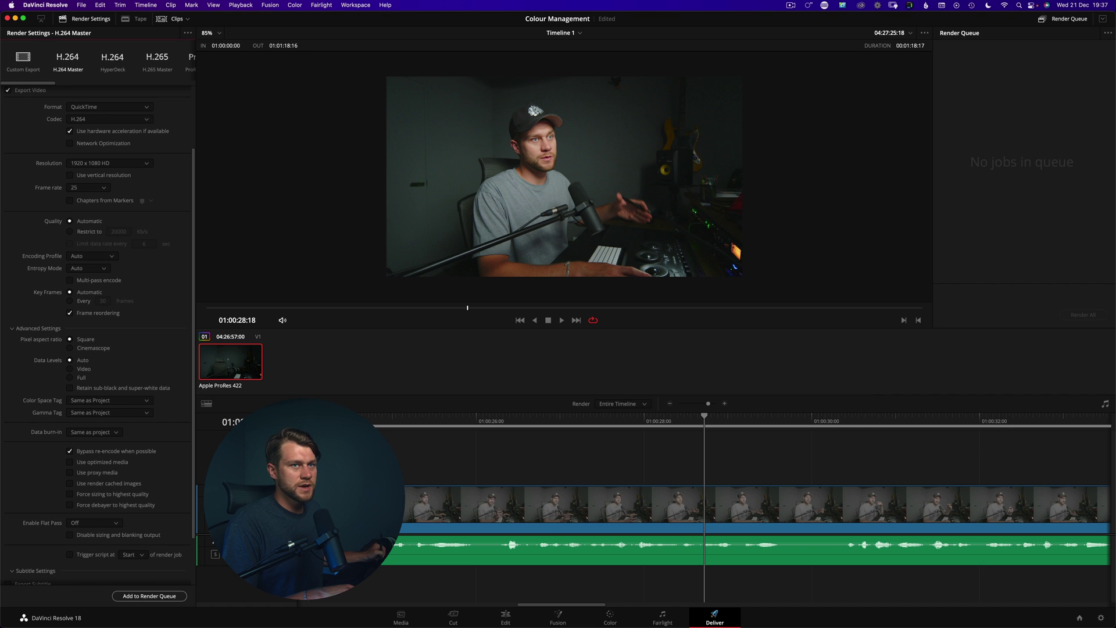
pyautogui.click(1083, 315)
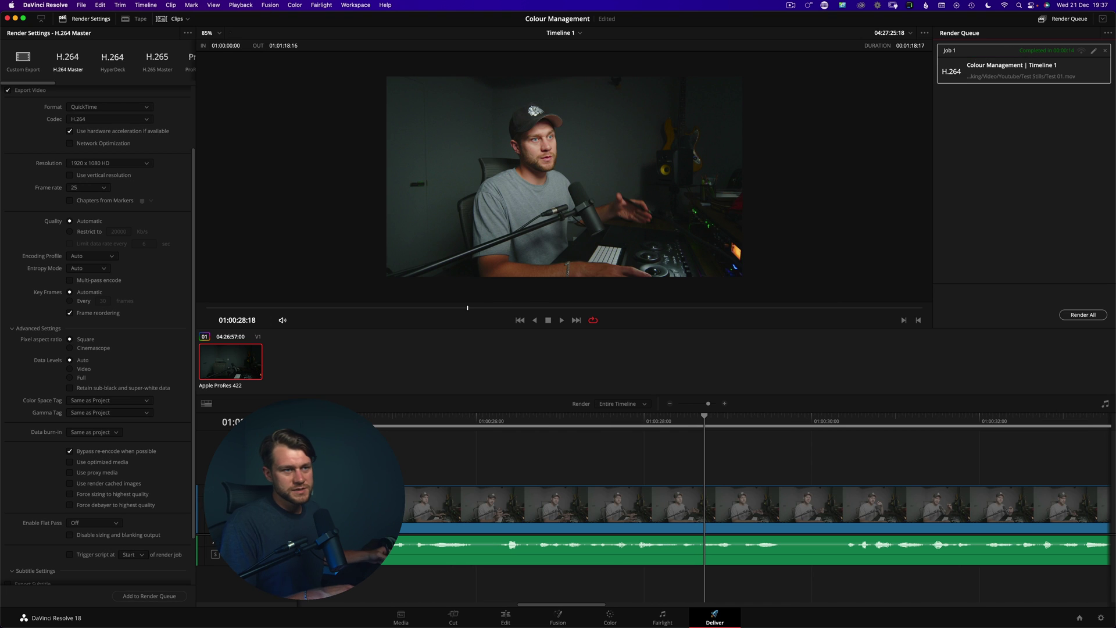
pyautogui.press('super+Tab')
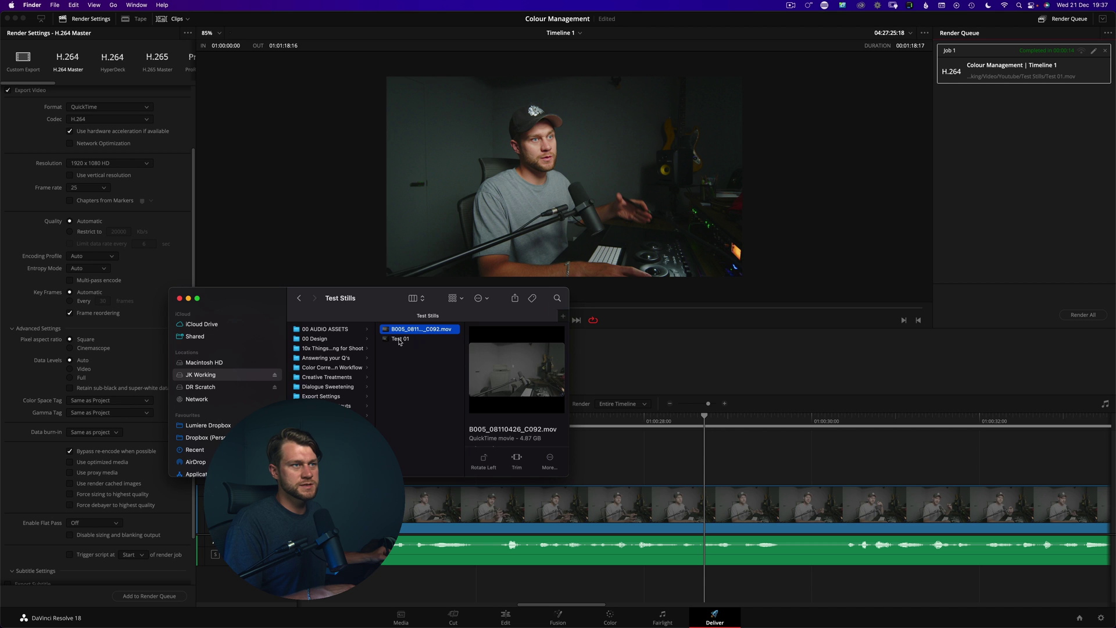
# Step: Open Test 01.mov in QuickTime Player, scrub ahead, and shrink the window and move it left
pyautogui.doubleClick(400, 339)
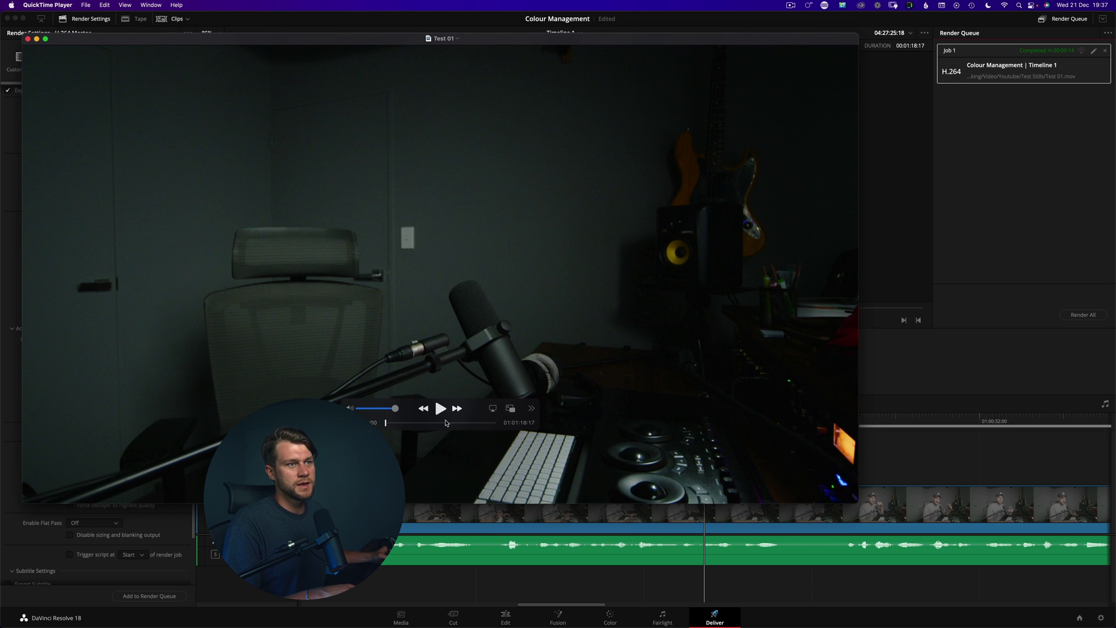
pyautogui.moveTo(408, 423); pyautogui.dragTo(446, 422)
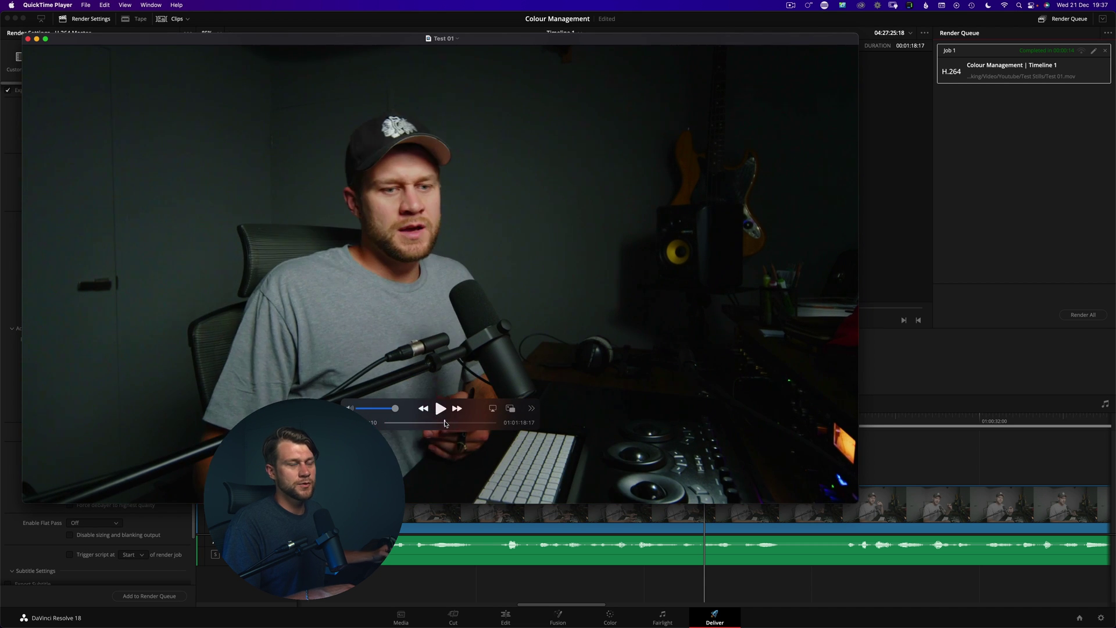
pyautogui.click(45, 39)
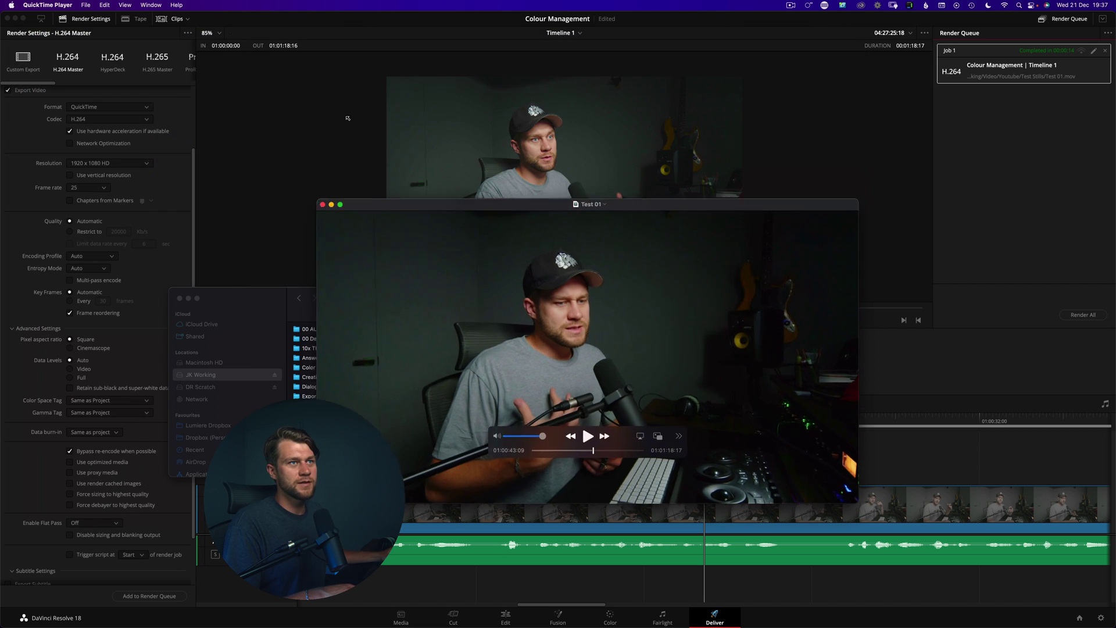
pyautogui.moveTo(550, 271); pyautogui.dragTo(499, 296)
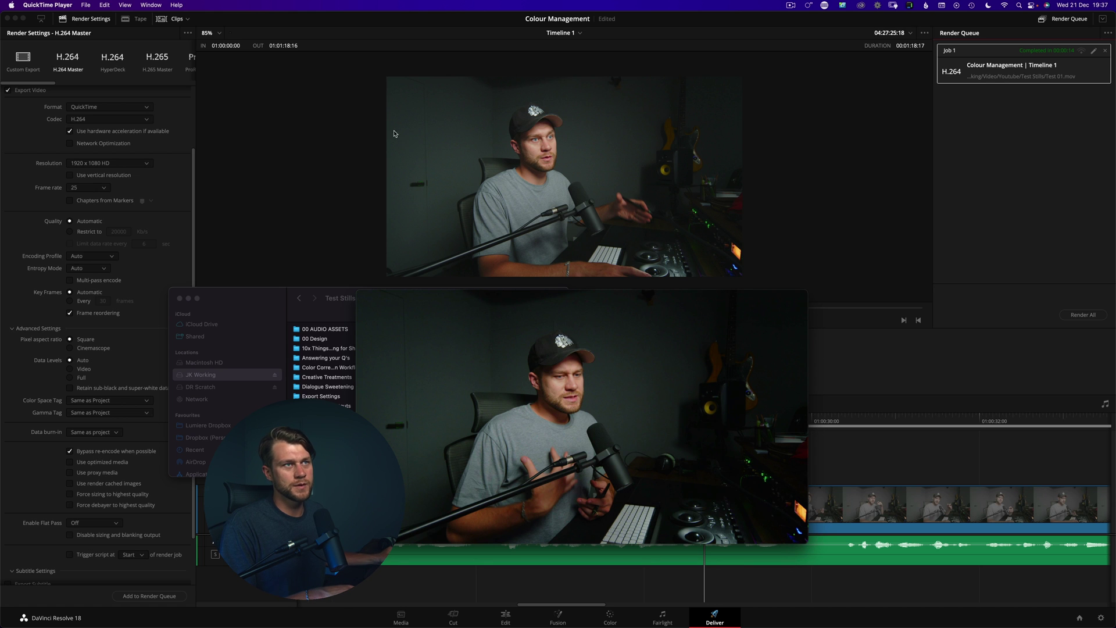
# Step: Place the Test 01 QuickTime window beside Resolve's Color page viewer for comparison
pyautogui.click(430, 164)
pyautogui.hotkey('shift', '6')
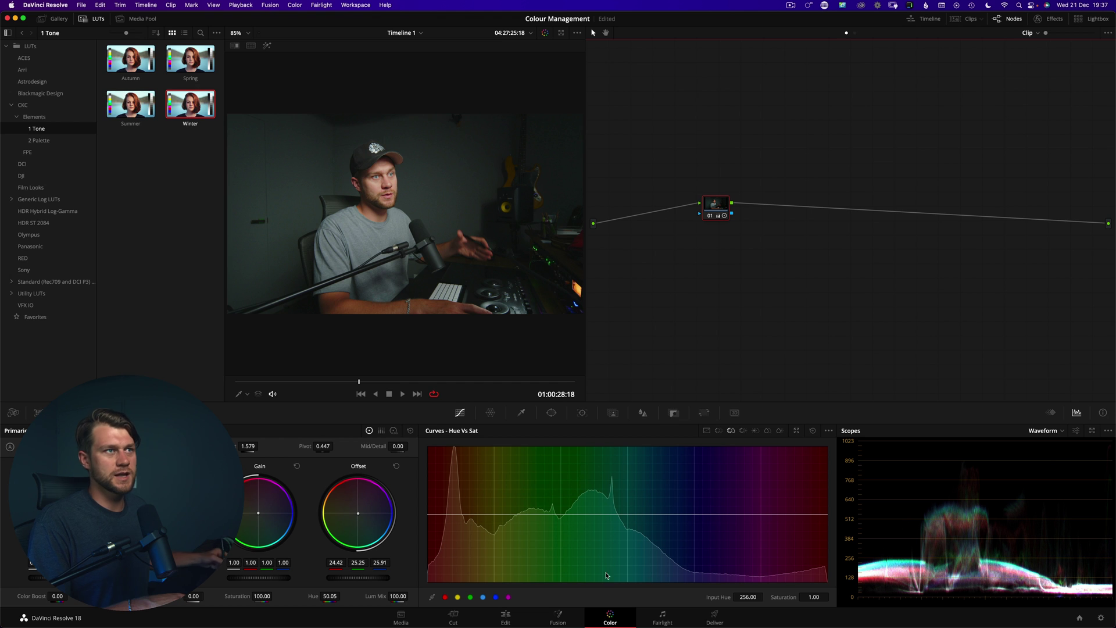
pyautogui.press('super+Tab')
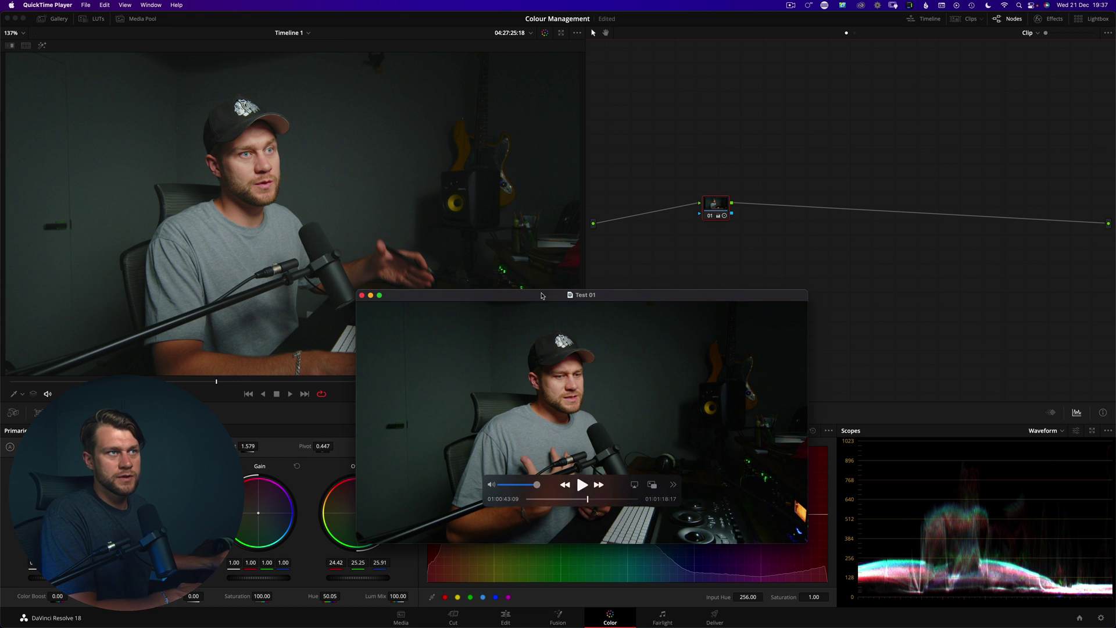
pyautogui.press('super+equal')
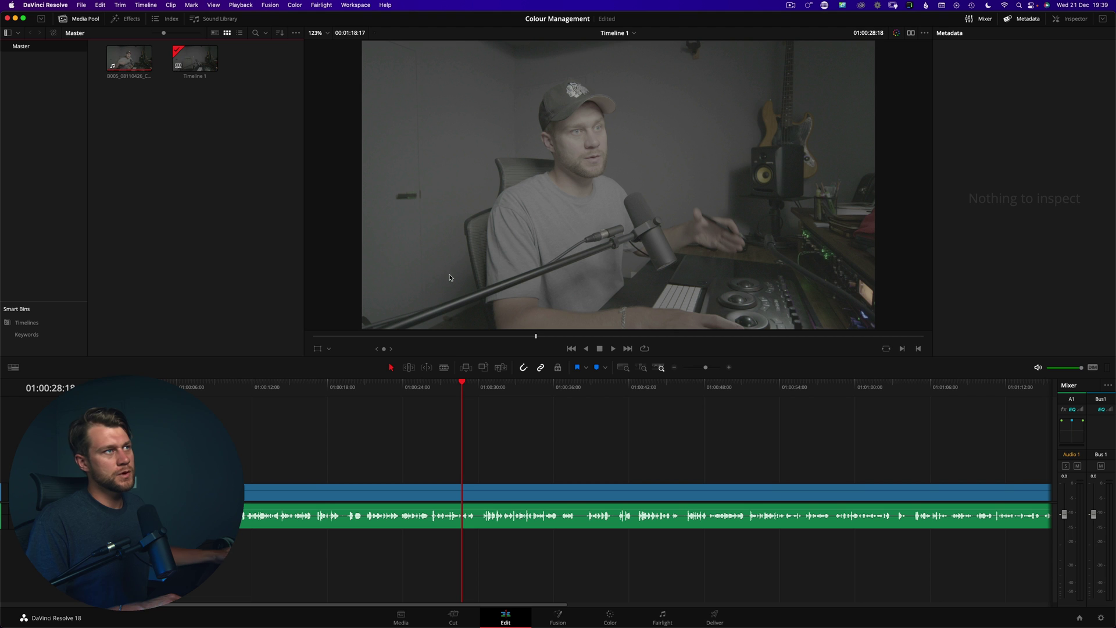
pyautogui.click(48, 4)
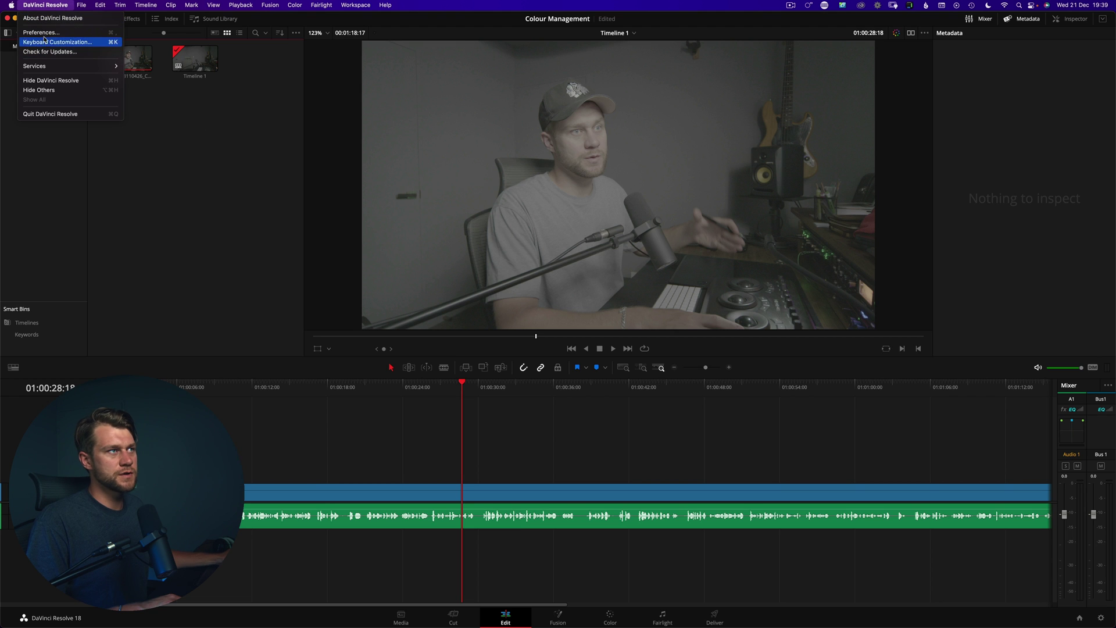
pyautogui.click(64, 33)
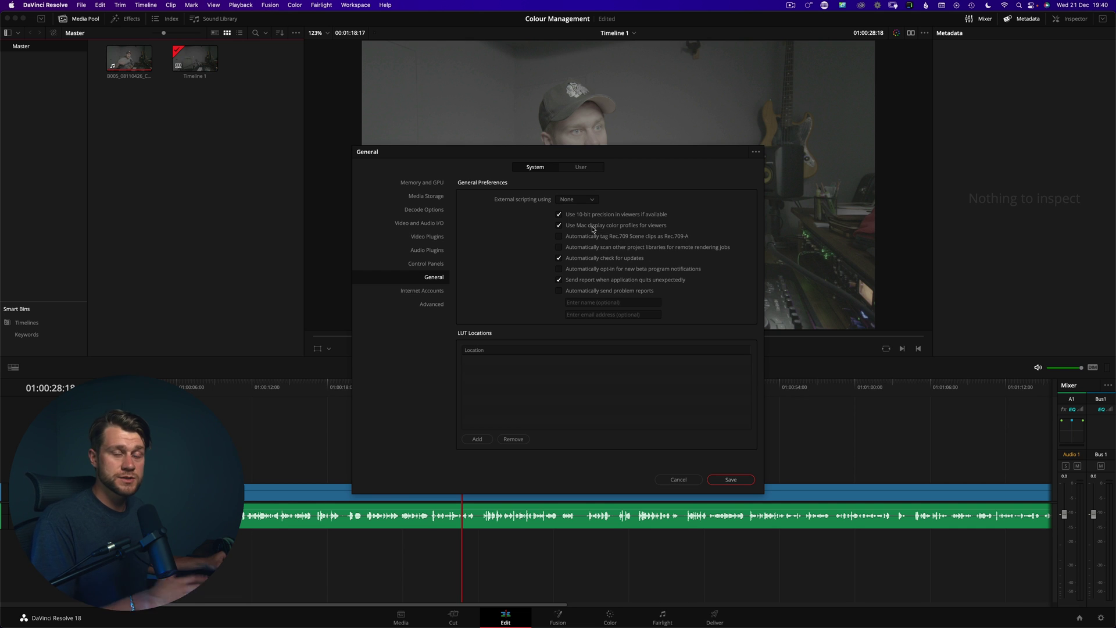
# Step: Close Preferences and set the project's Color science to DaVinci YRGB Color Managed
pyautogui.click(728, 480)
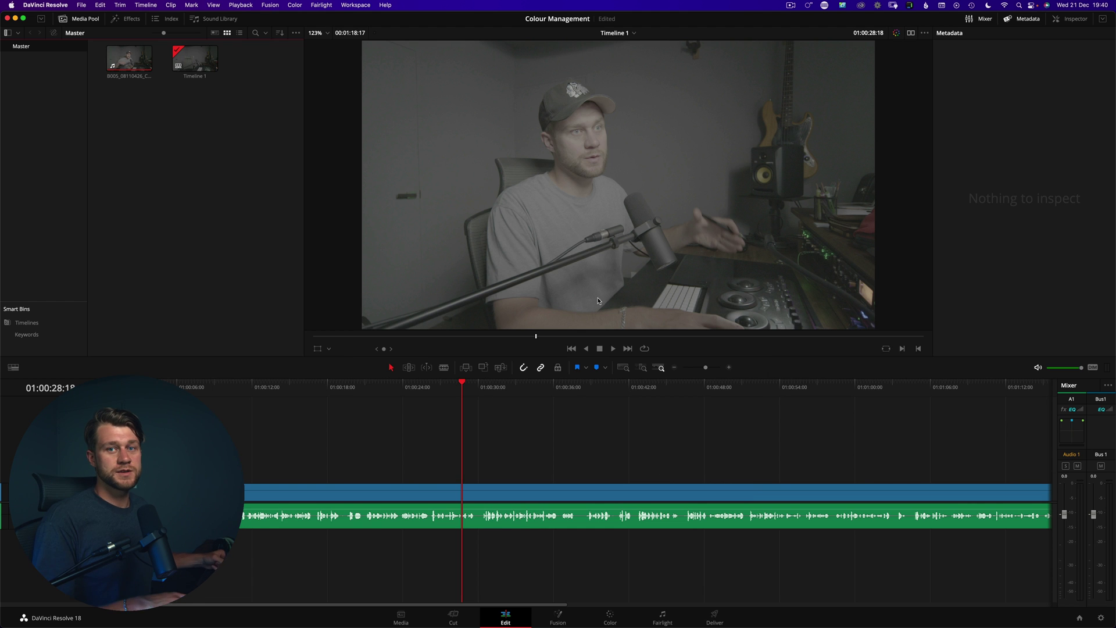
pyautogui.click(1100, 617)
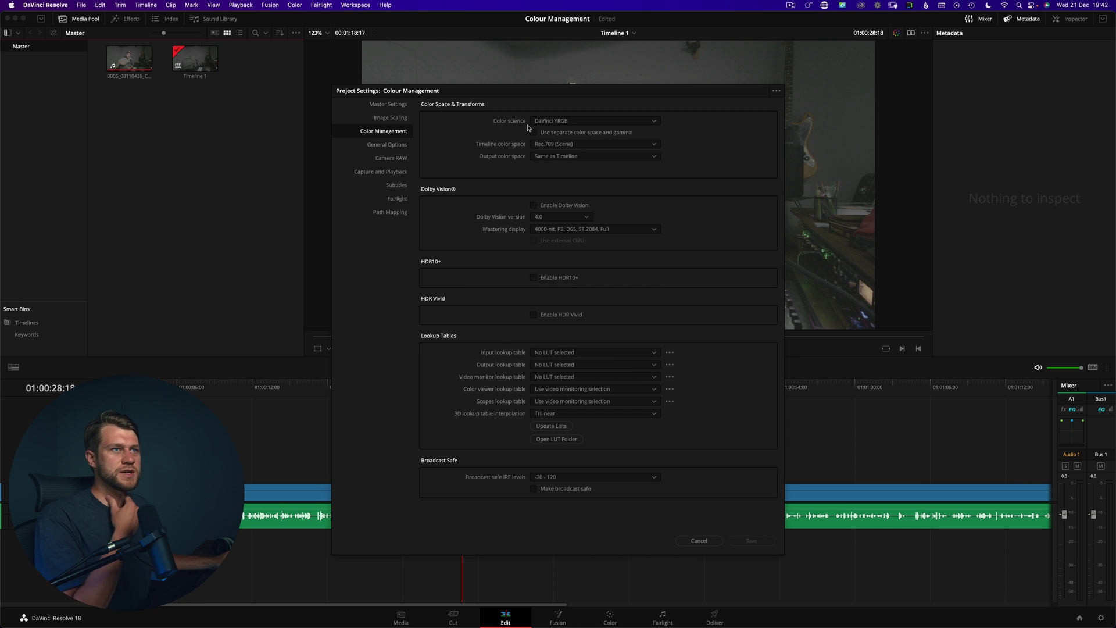
pyautogui.click(558, 121)
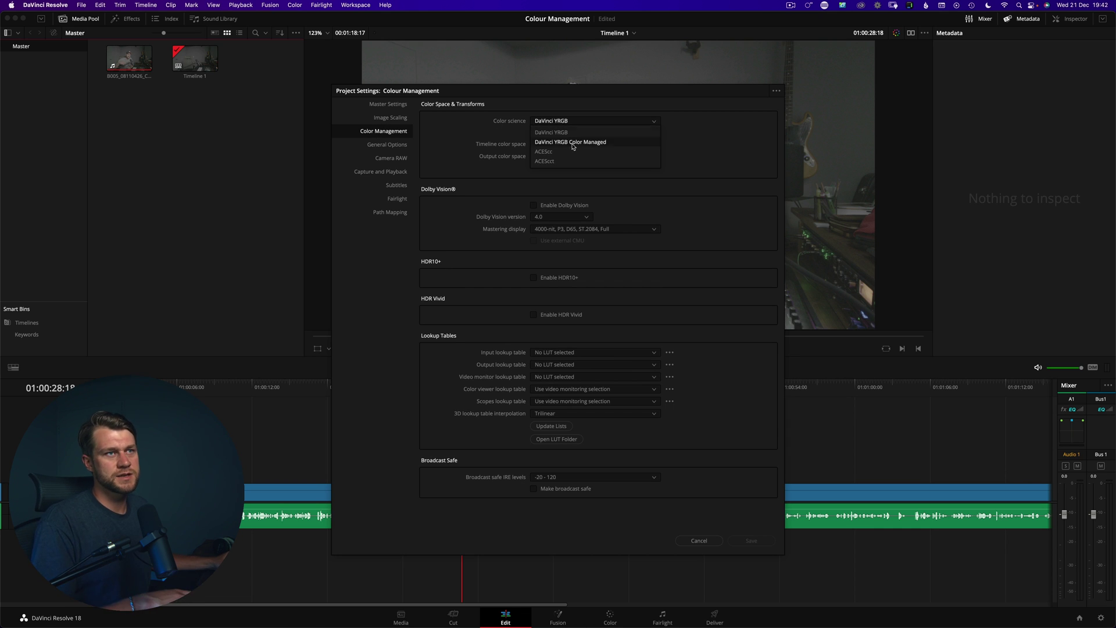
pyautogui.click(574, 142)
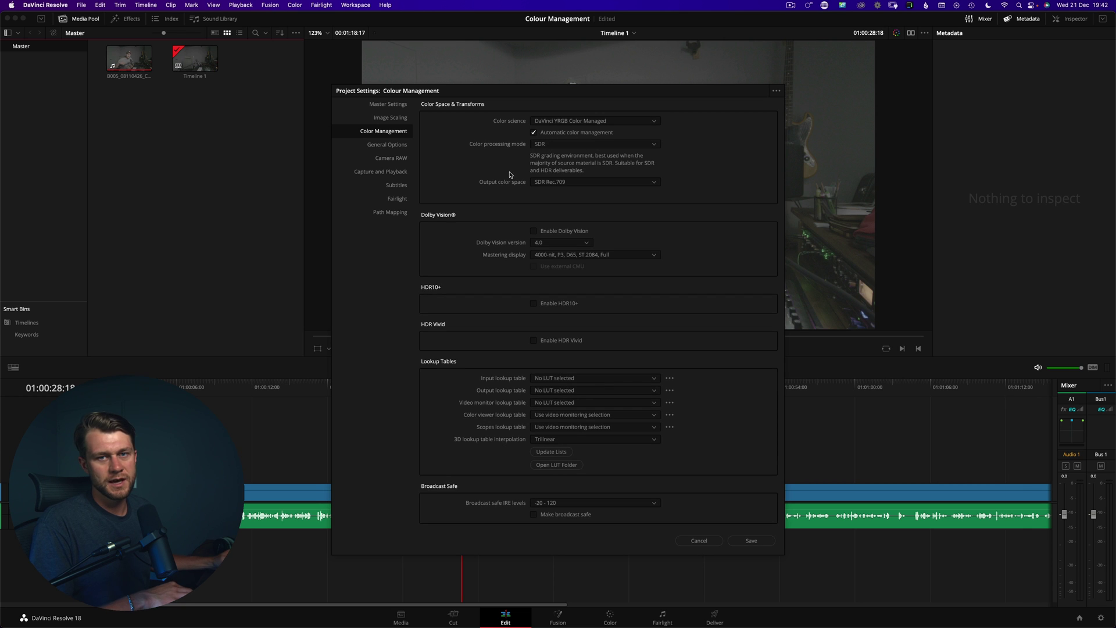
# Step: Turn off automatic colour management, choose Custom processing, and set input to Blackmagic Design Film Gen 5
pyautogui.click(534, 132)
pyautogui.click(546, 145)
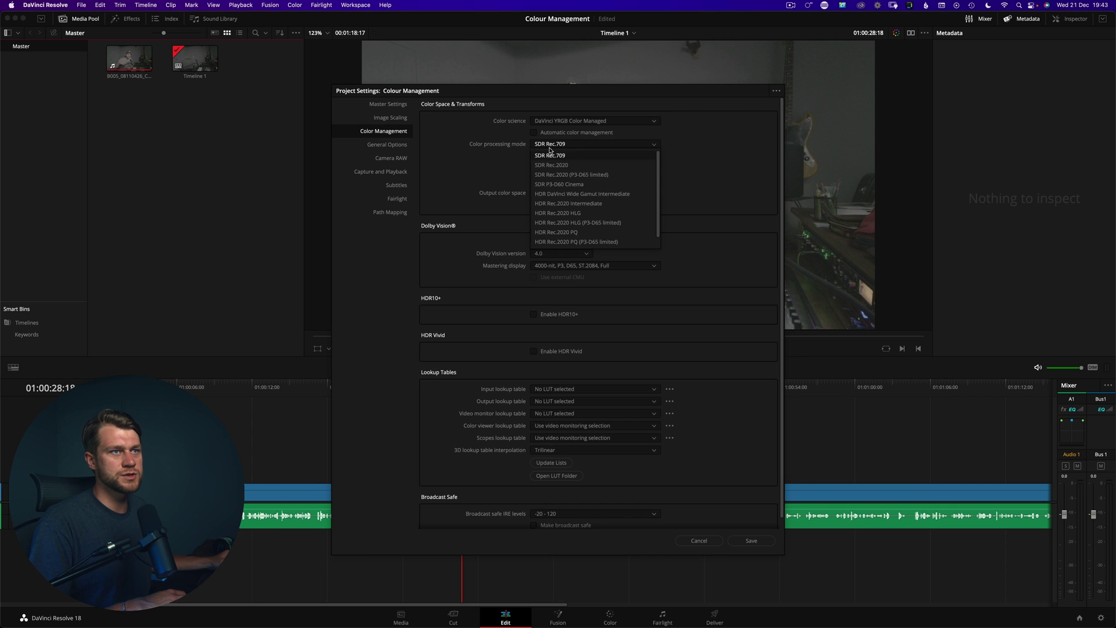
pyautogui.click(544, 242)
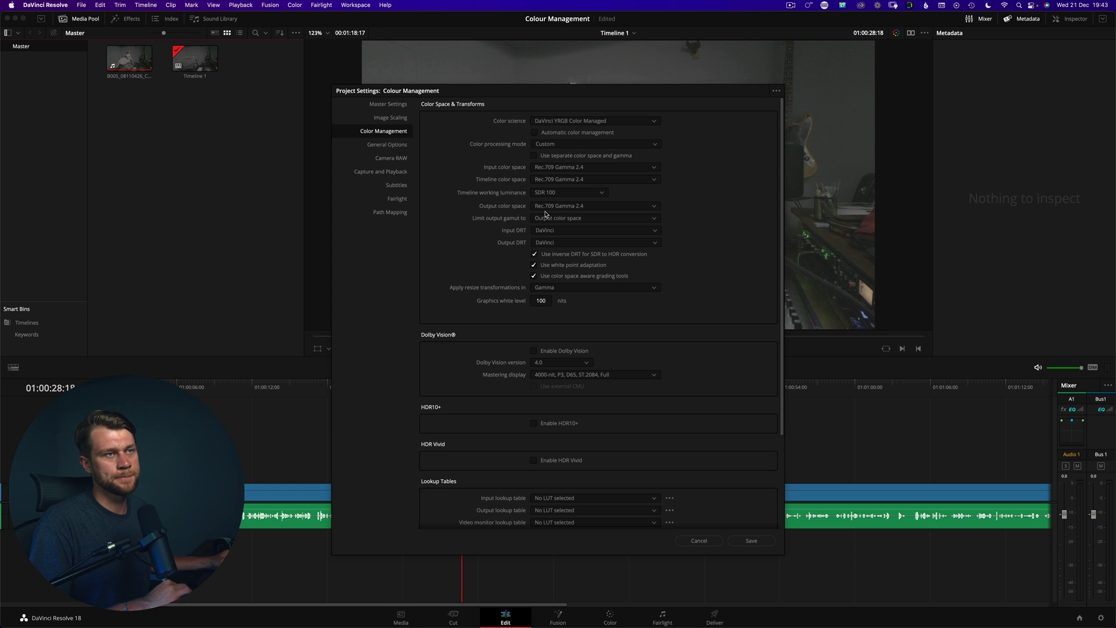
pyautogui.click(554, 169)
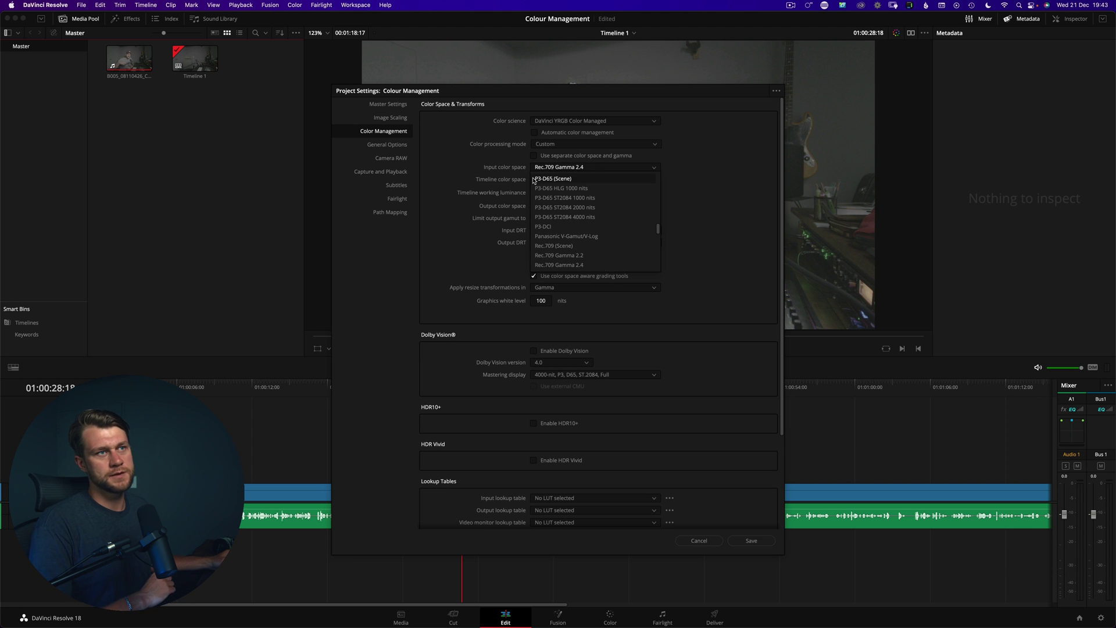
pyautogui.moveTo(658, 228); pyautogui.dragTo(658, 203)
pyautogui.click(579, 180)
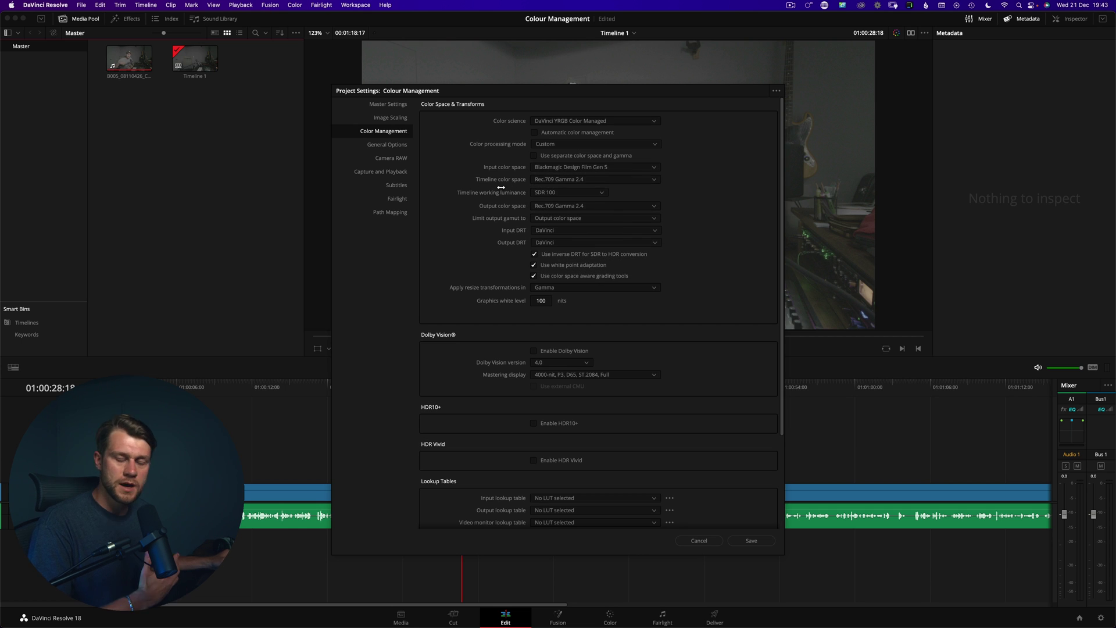
# Step: Set the timeline colour space to DaVinci WG/Intermediate
pyautogui.click(561, 182)
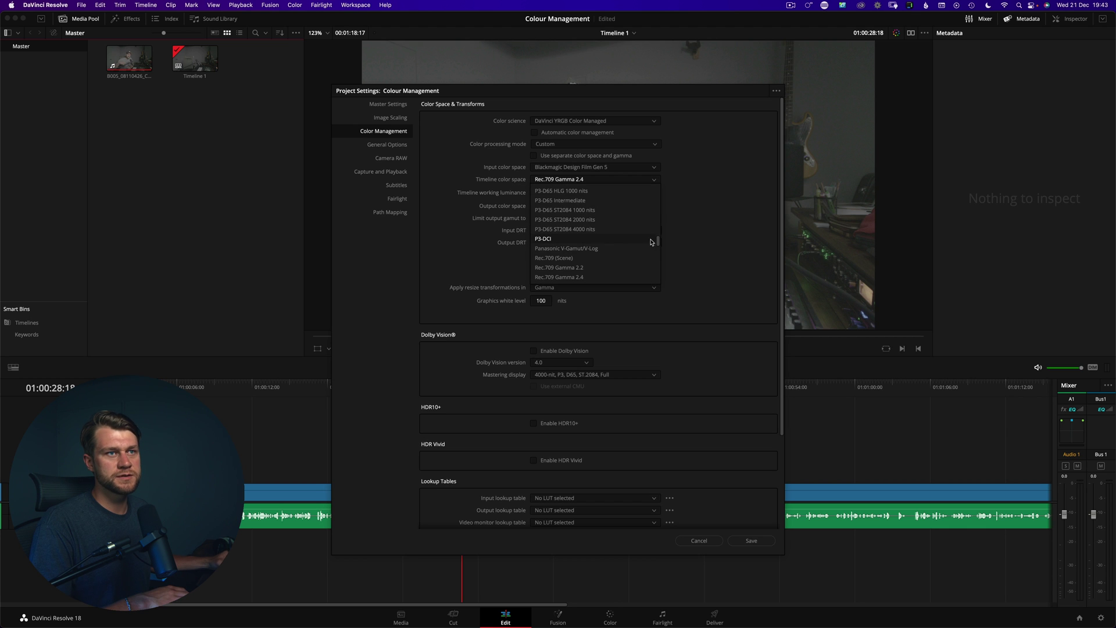
pyautogui.moveTo(654, 243); pyautogui.dragTo(657, 221)
pyautogui.click(555, 206)
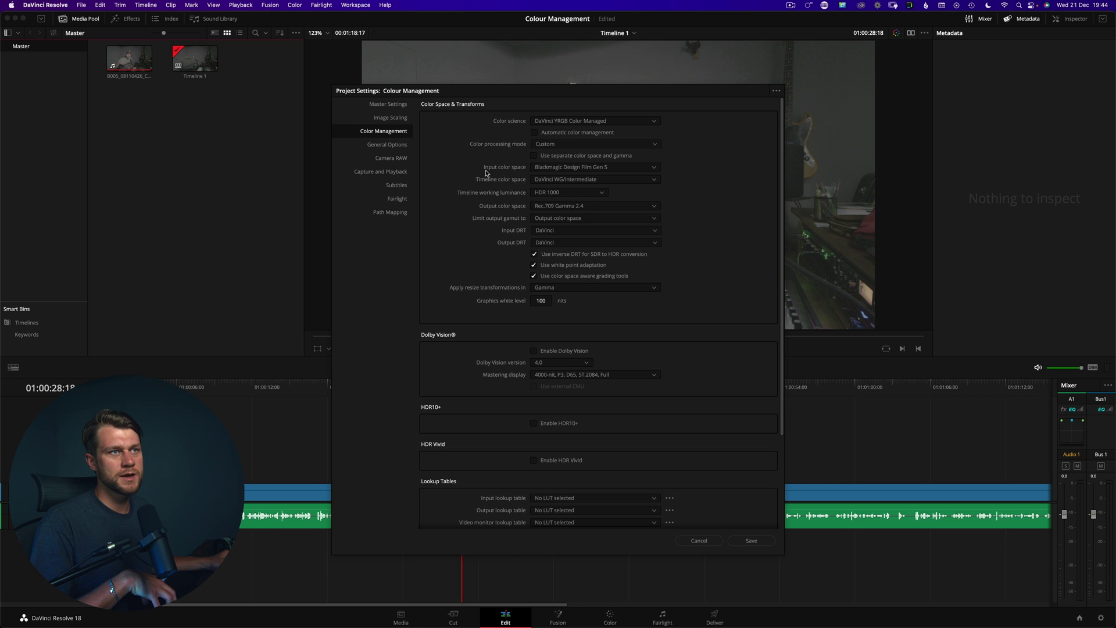
pyautogui.scroll(5, 541, 191)
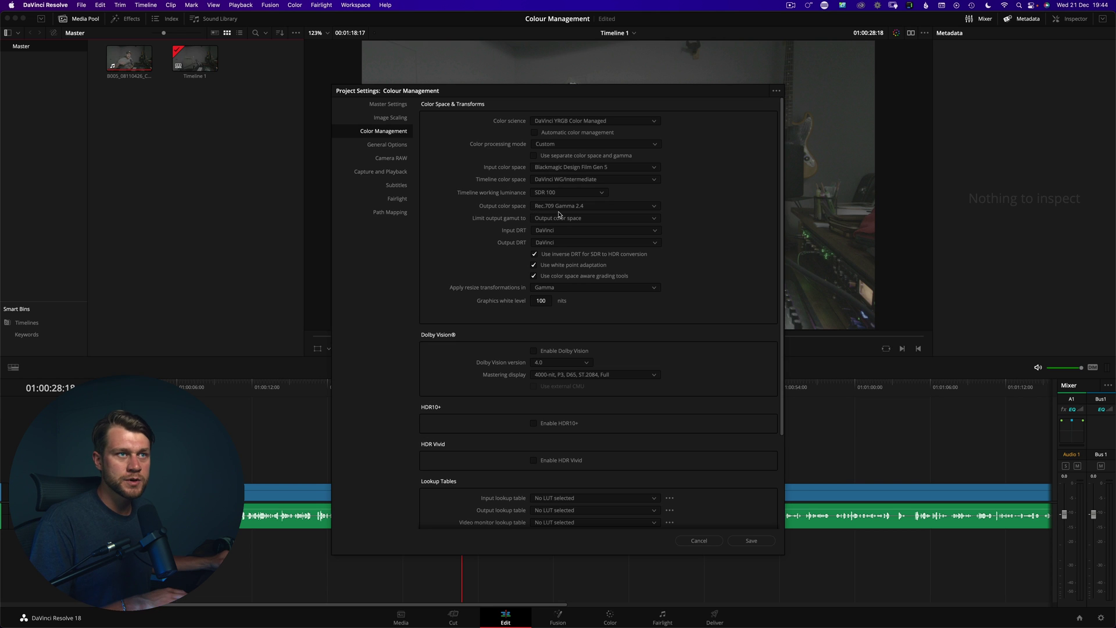
# Step: Set output colour space to Rec.709-A, keep the gamut limited to it, and save the settings
pyautogui.click(559, 207)
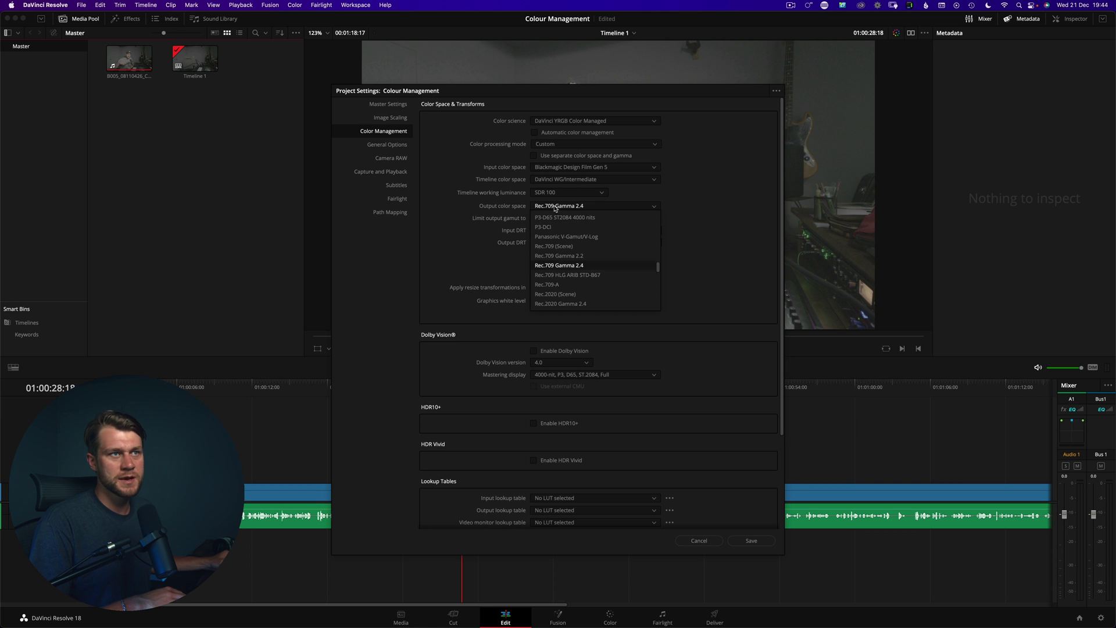
pyautogui.click(549, 284)
pyautogui.click(651, 206)
pyautogui.scroll(3, 649, 271)
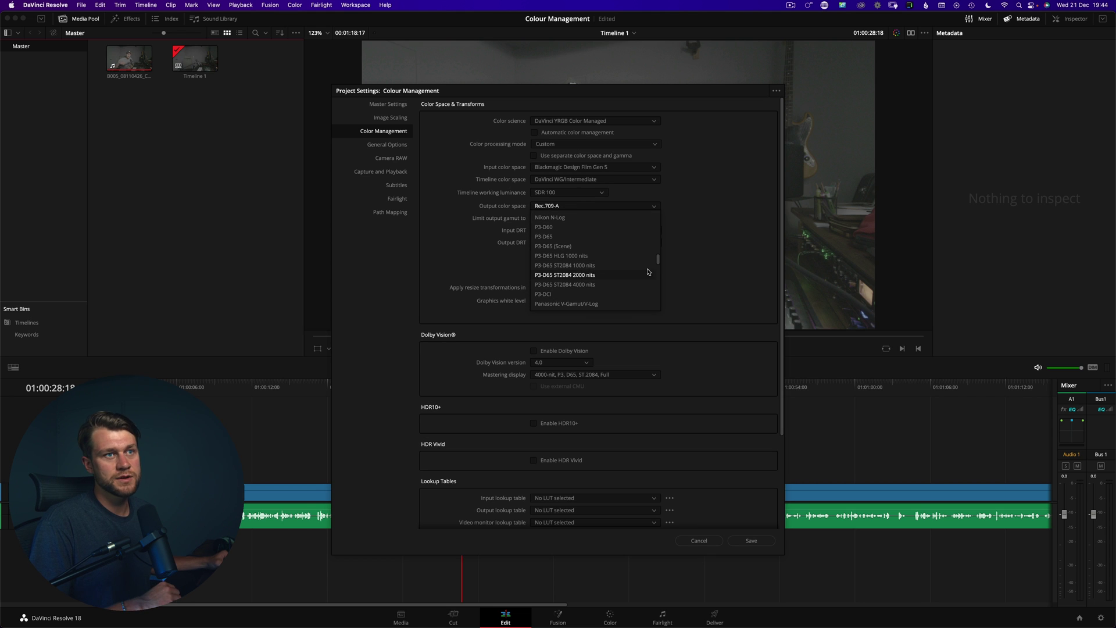
pyautogui.scroll(-3, 657, 264)
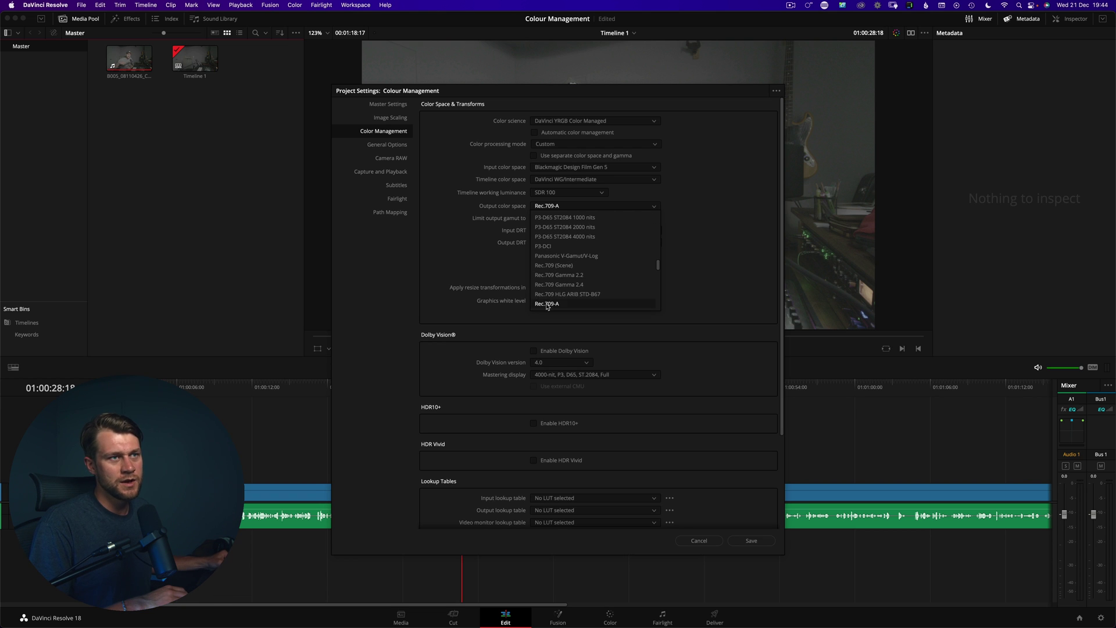
pyautogui.click(549, 285)
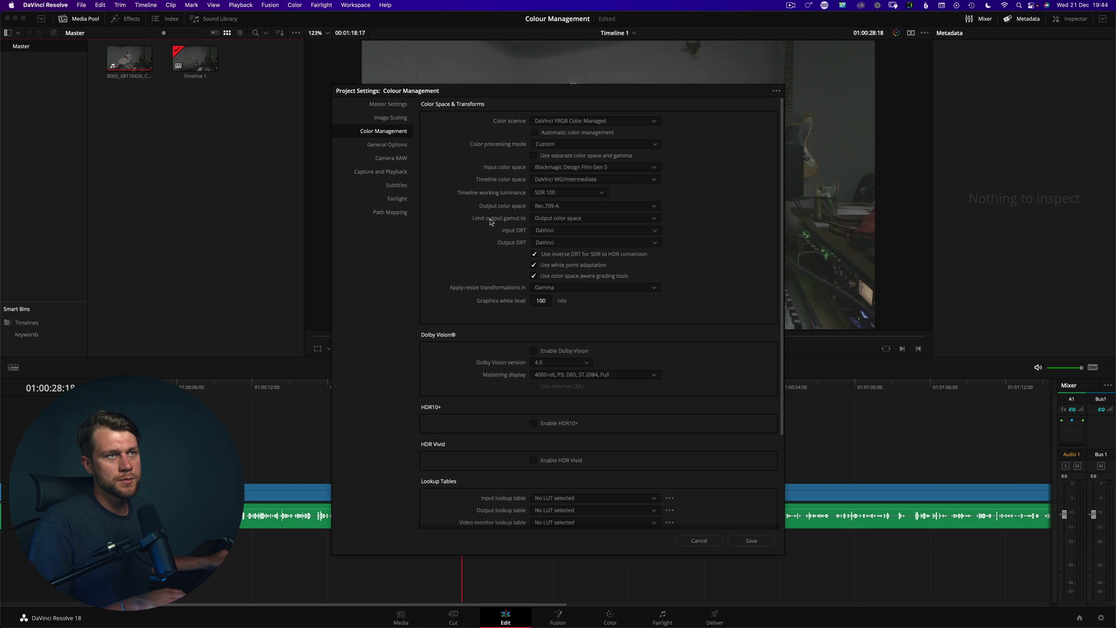
pyautogui.click(545, 220)
pyautogui.click(550, 224)
pyautogui.click(751, 540)
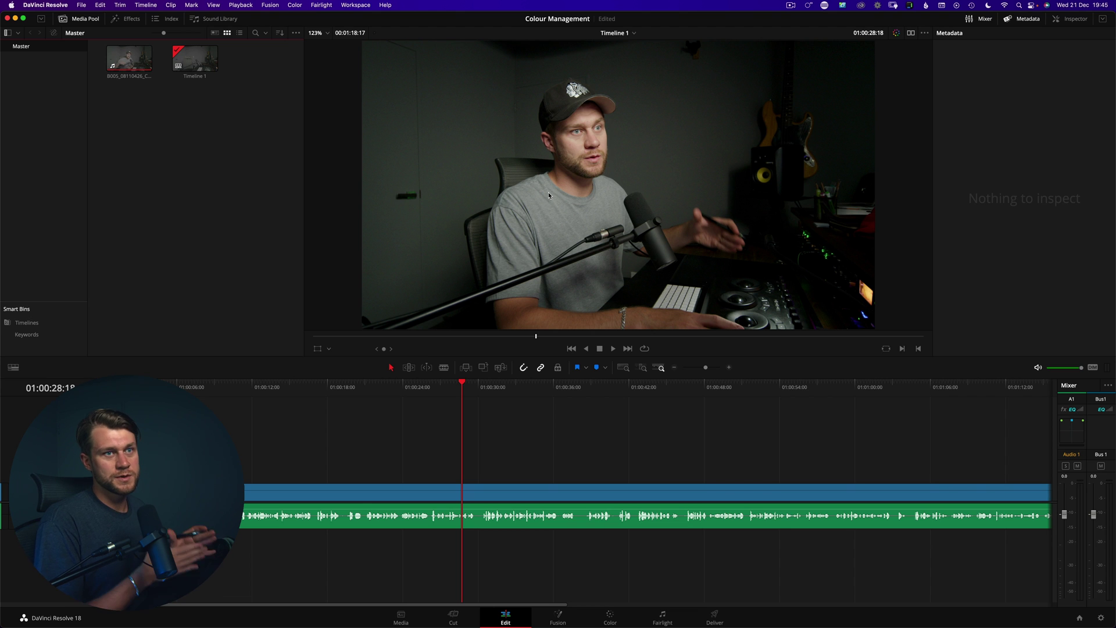
# Step: Select the clip on Timeline 1 to view its Apple ProRes 422, 25 fps, 3840 x 2160 details
pyautogui.click(513, 498)
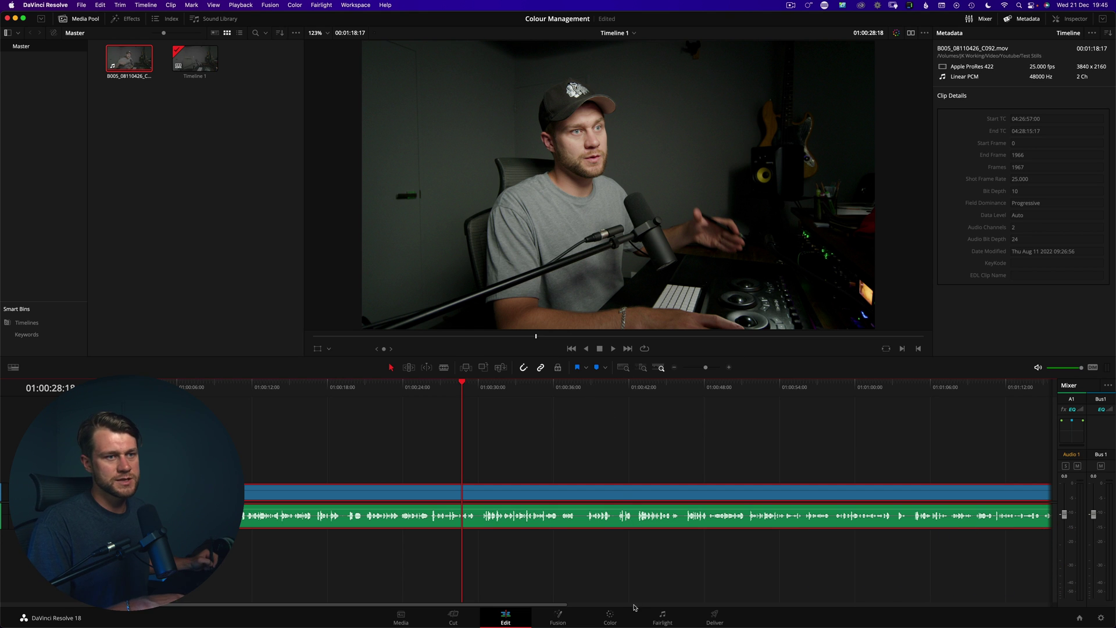
# Step: On the Color page, label node 01 NR and add two serial nodes for RATIO and WB
pyautogui.hotkey('shift', '6')
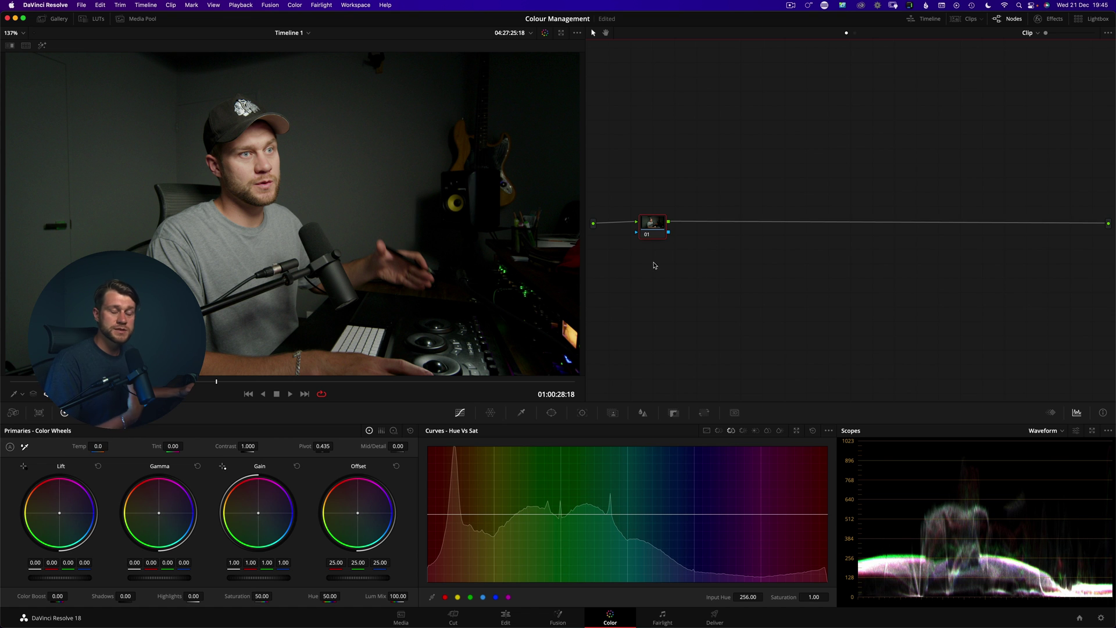
pyautogui.moveTo(652, 226); pyautogui.dragTo(658, 227)
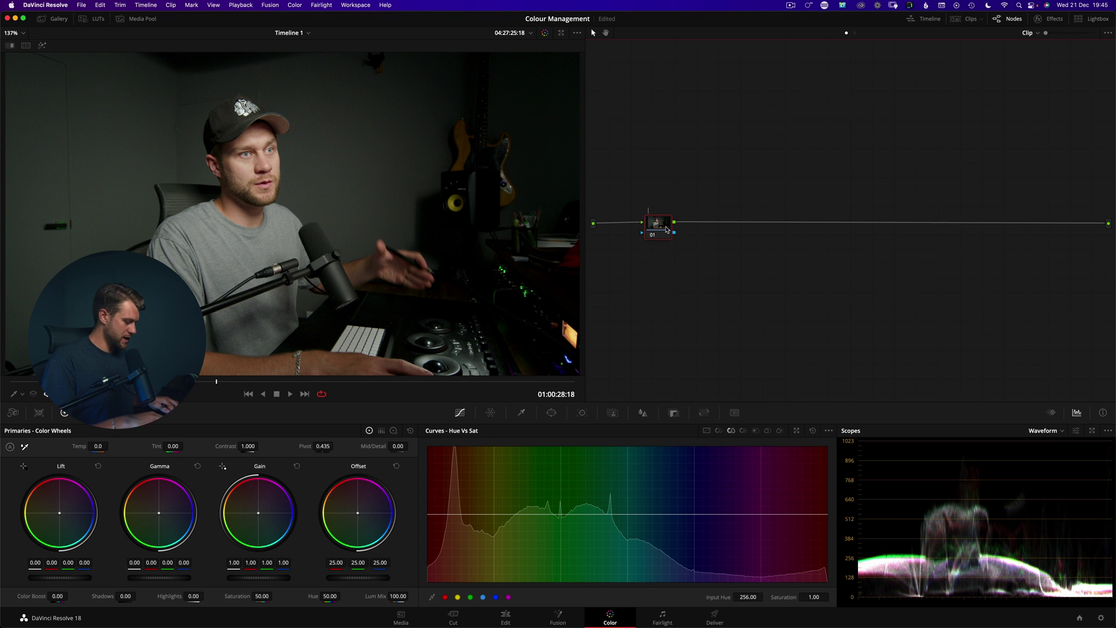
pyautogui.write('R')
pyautogui.scroll(4, 356, 172)
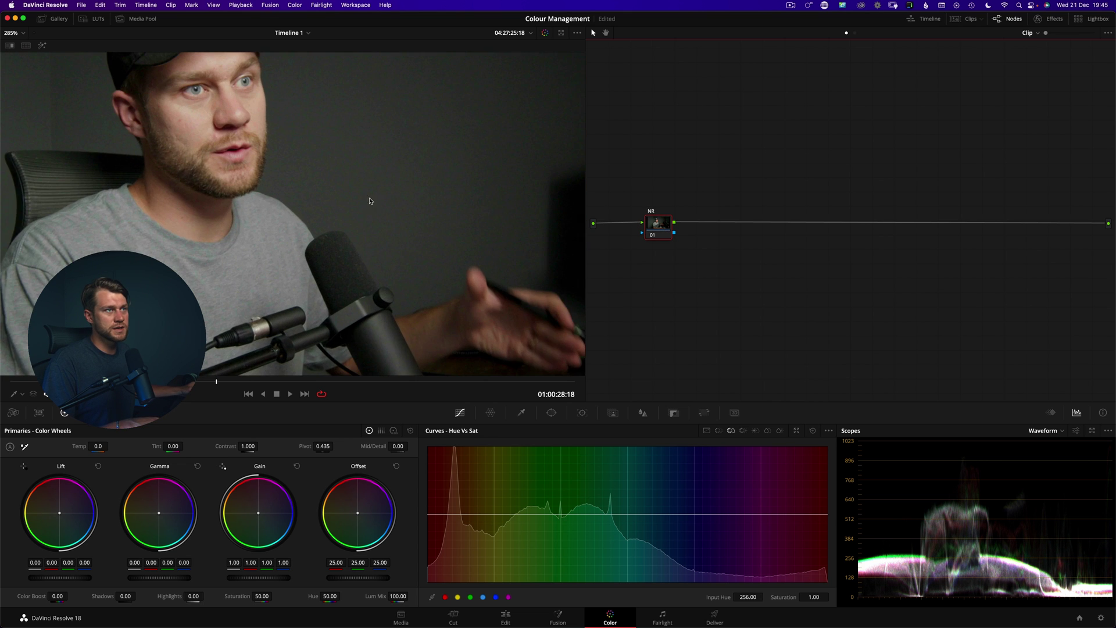
pyautogui.moveTo(387, 181); pyautogui.dragTo(338, 232)
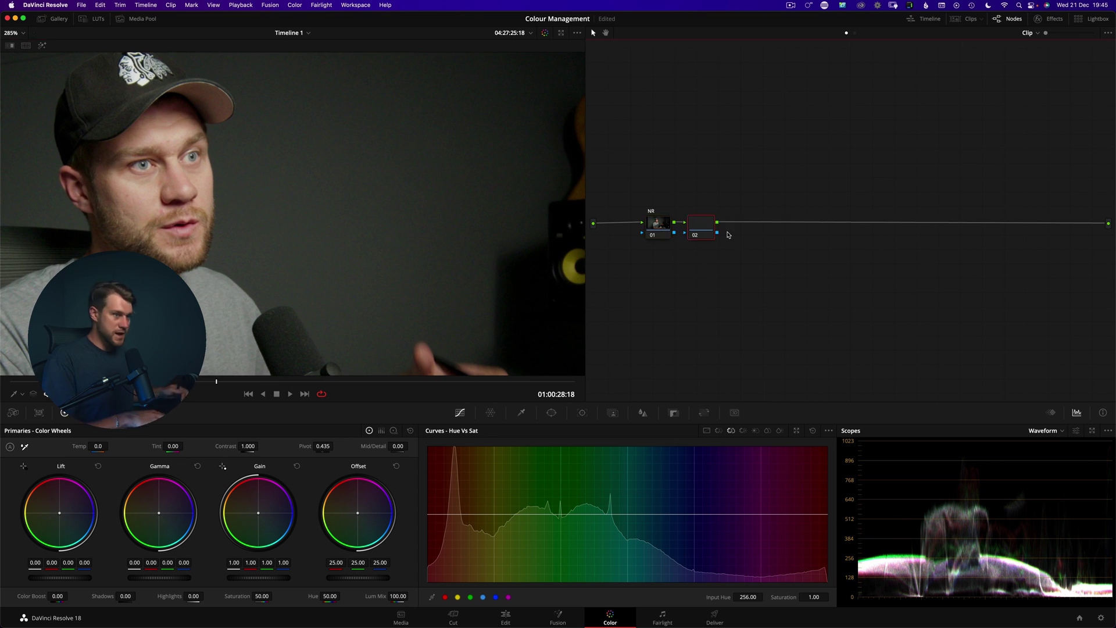
pyautogui.hotkey('alt', 's')
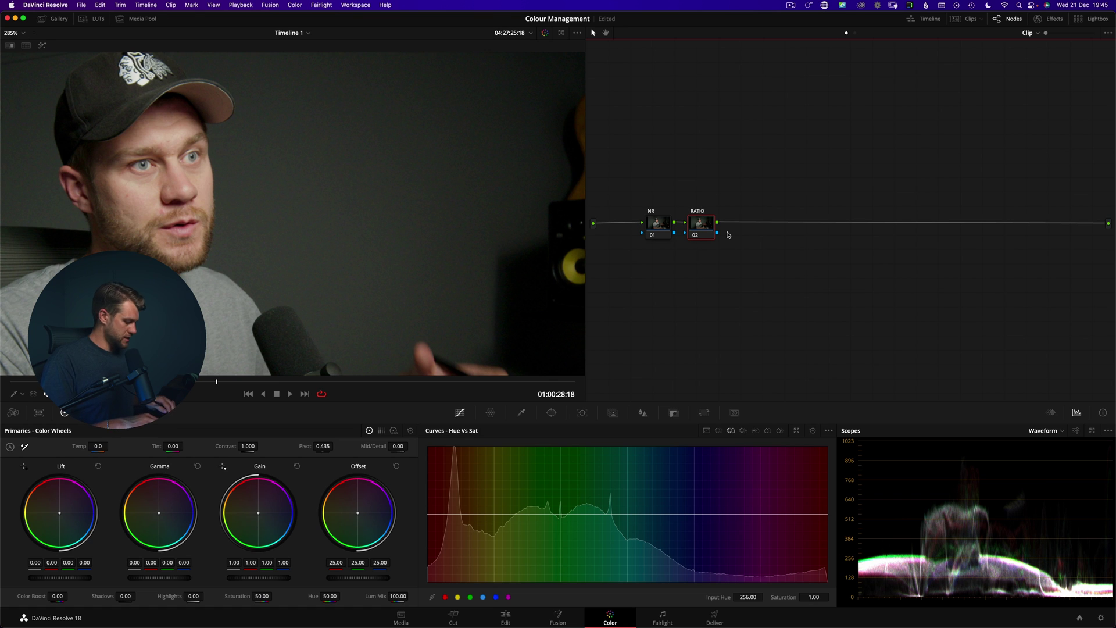
pyautogui.hotkey('alt', 's')
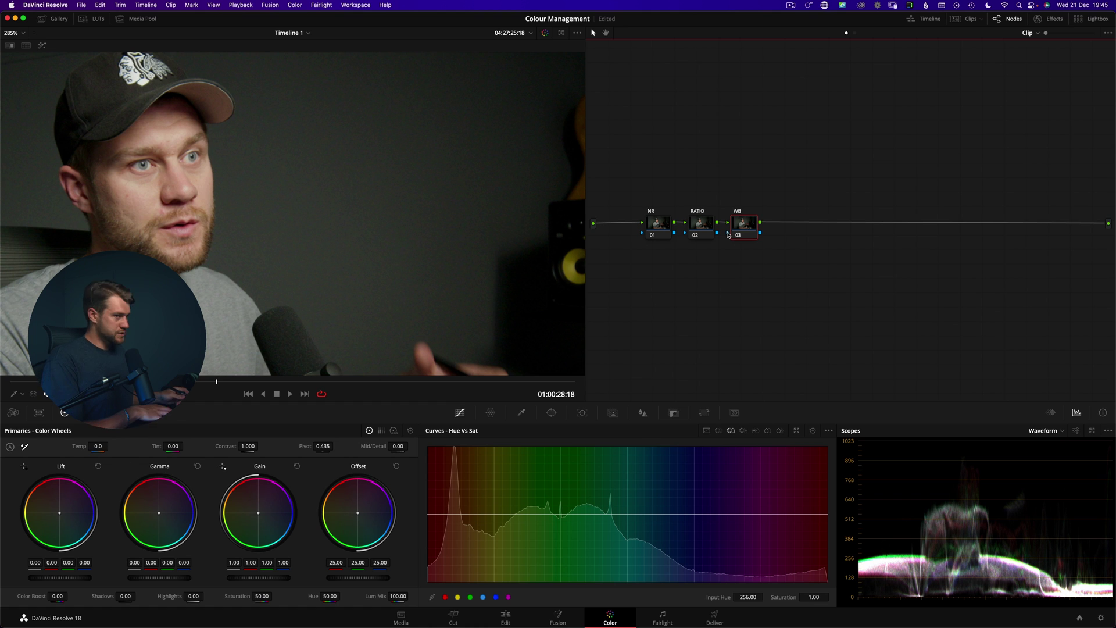
# Step: Add a parallel branch after WB and merge it with a Layer Mixer in Color composite mode
pyautogui.hotkey('alt', 's')
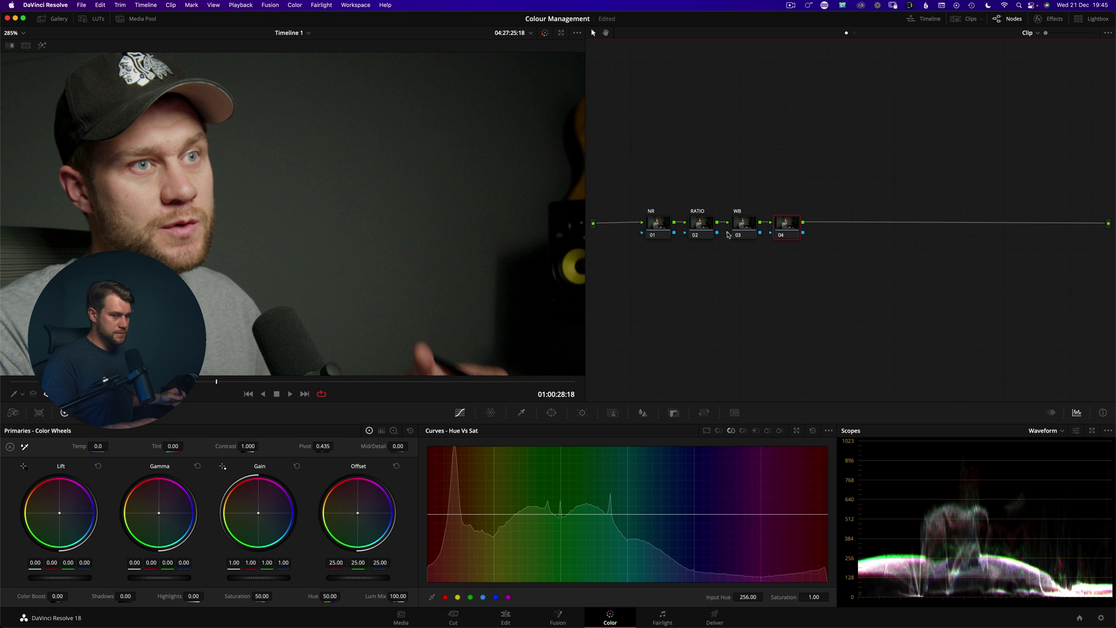
pyautogui.hotkey('alt', 'l')
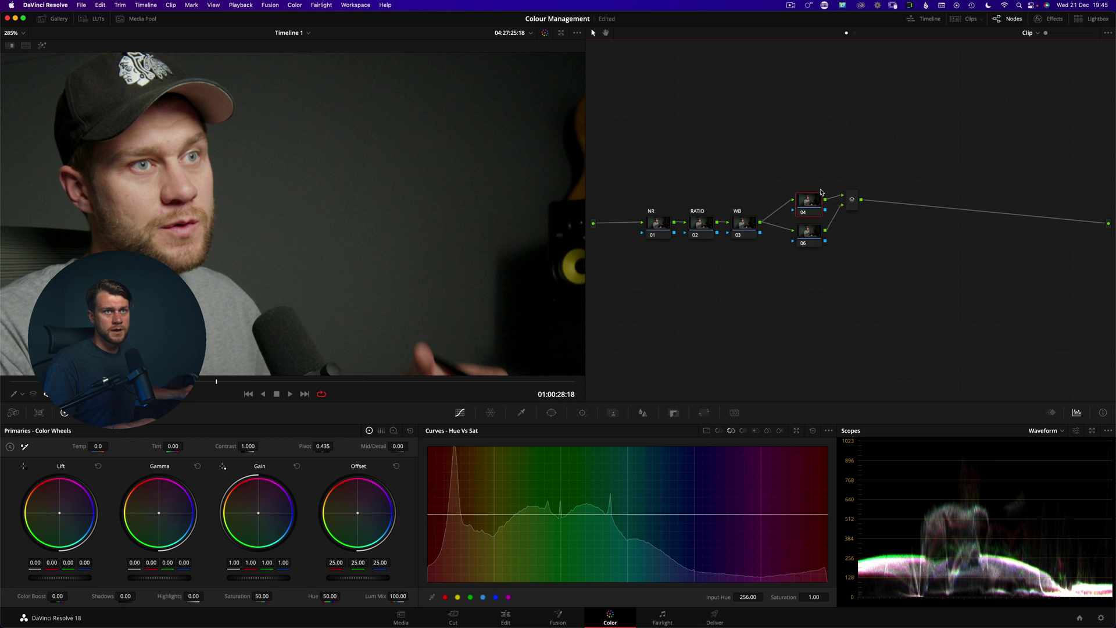
pyautogui.click(804, 231)
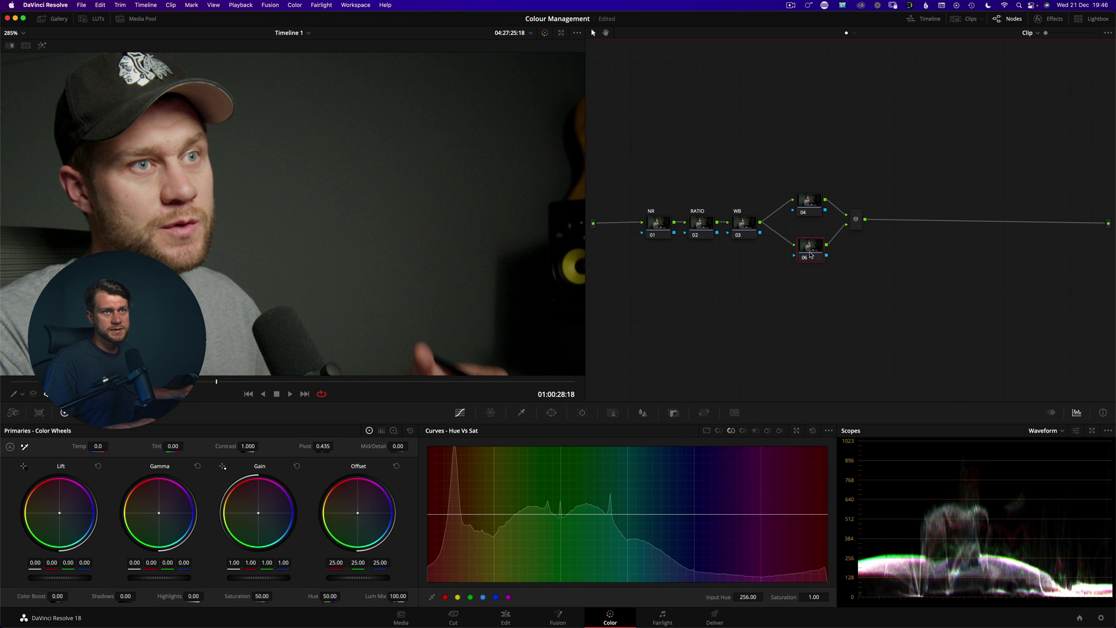
pyautogui.rightClick(855, 227)
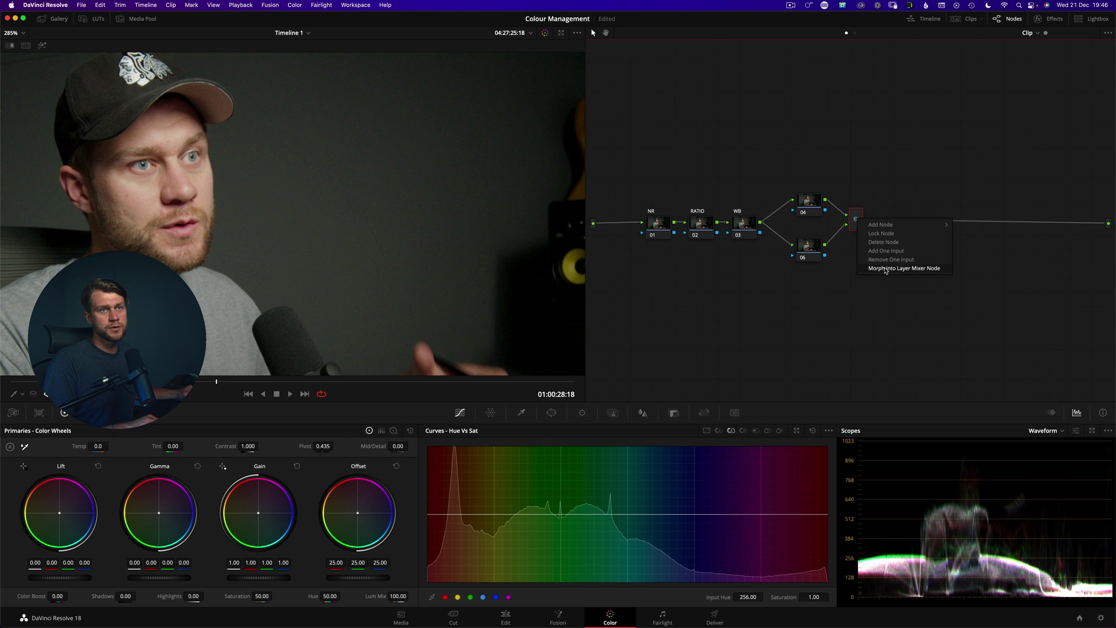
pyautogui.click(885, 268)
pyautogui.rightClick(855, 221)
pyautogui.moveTo(918, 270)
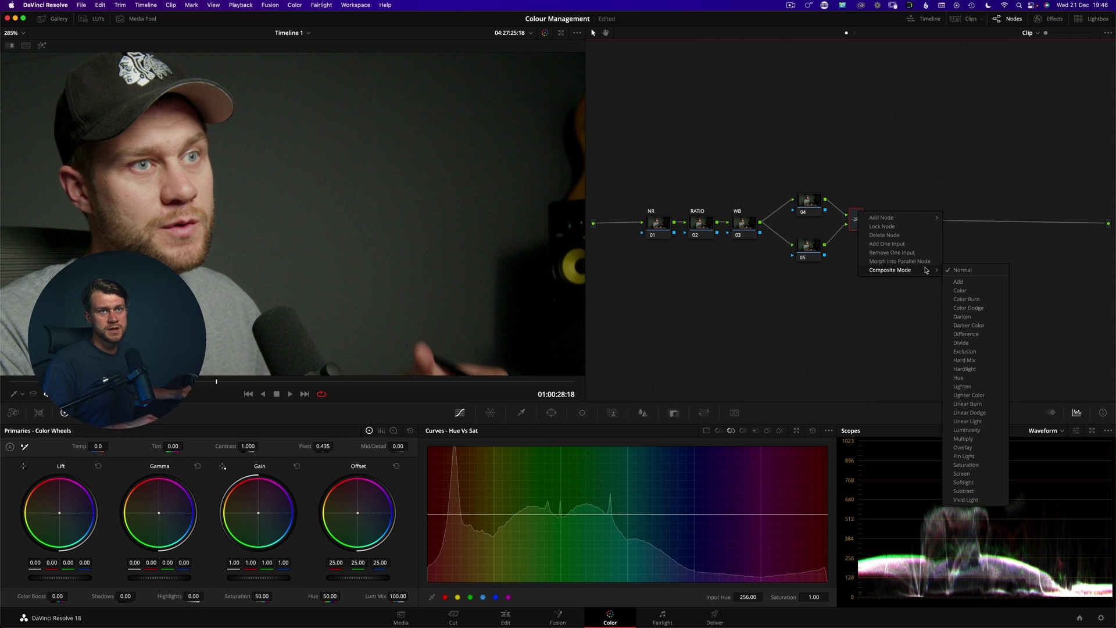
pyautogui.click(960, 290)
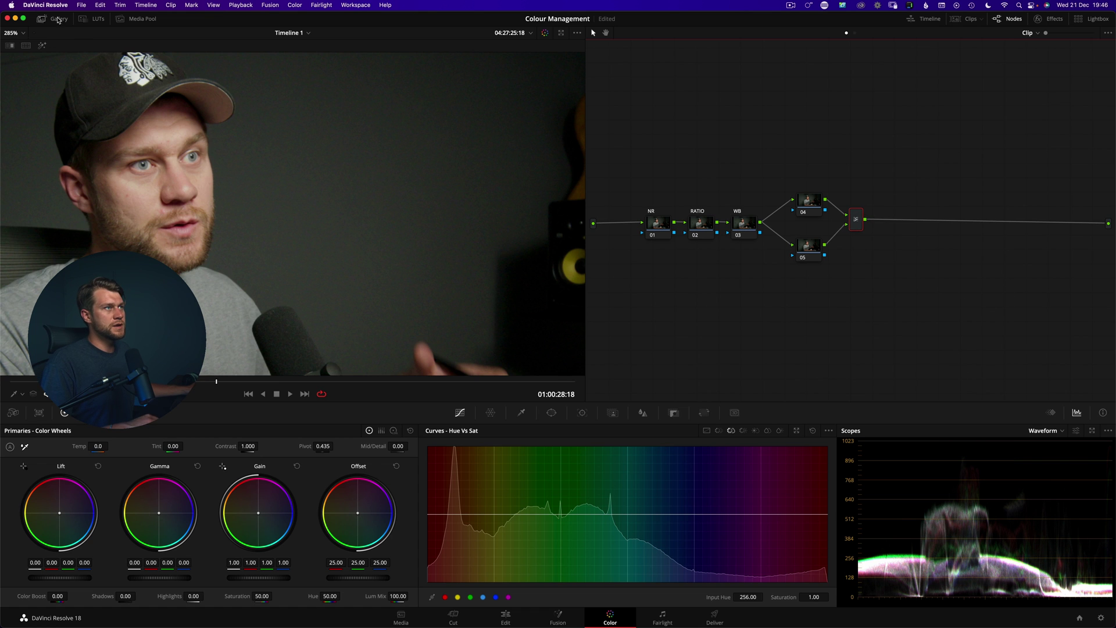
# Step: Apply the Winter LUT from CKC > 1 Tone to node 05 and toggle it to compare
pyautogui.click(93, 19)
pyautogui.click(23, 106)
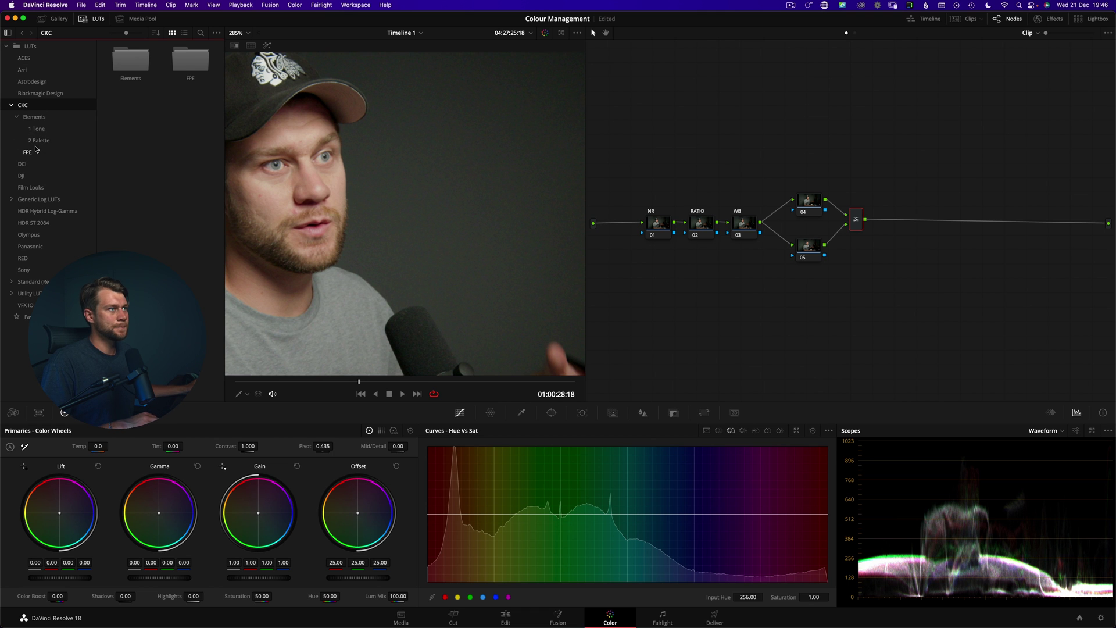
pyautogui.click(38, 129)
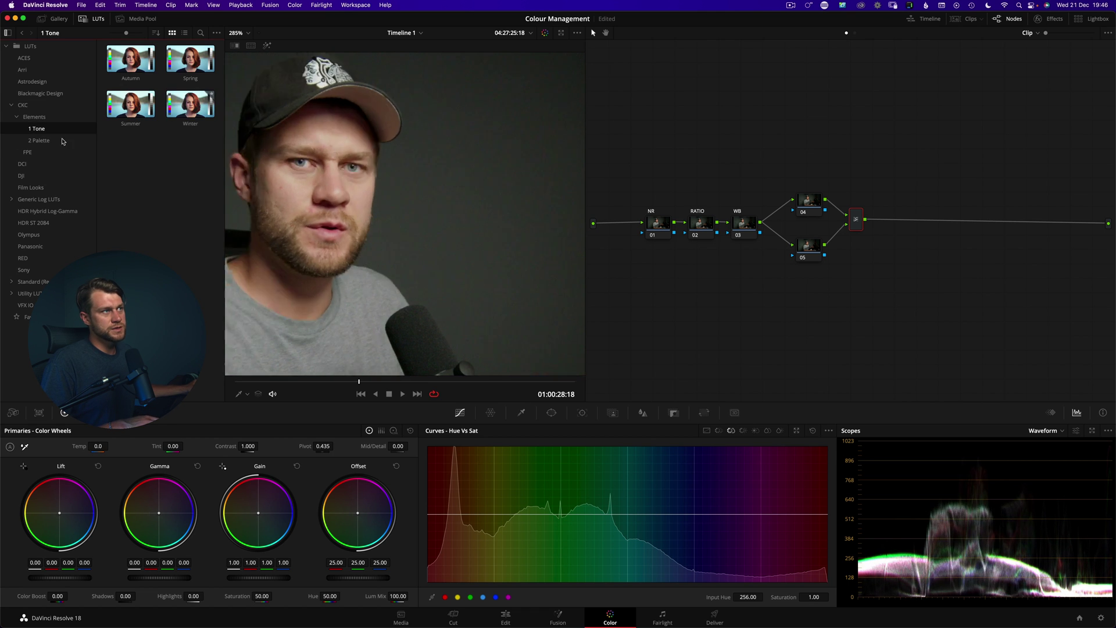
pyautogui.moveTo(190, 104); pyautogui.dragTo(811, 249)
pyautogui.click(811, 249)
pyautogui.scroll(-4, 405, 119)
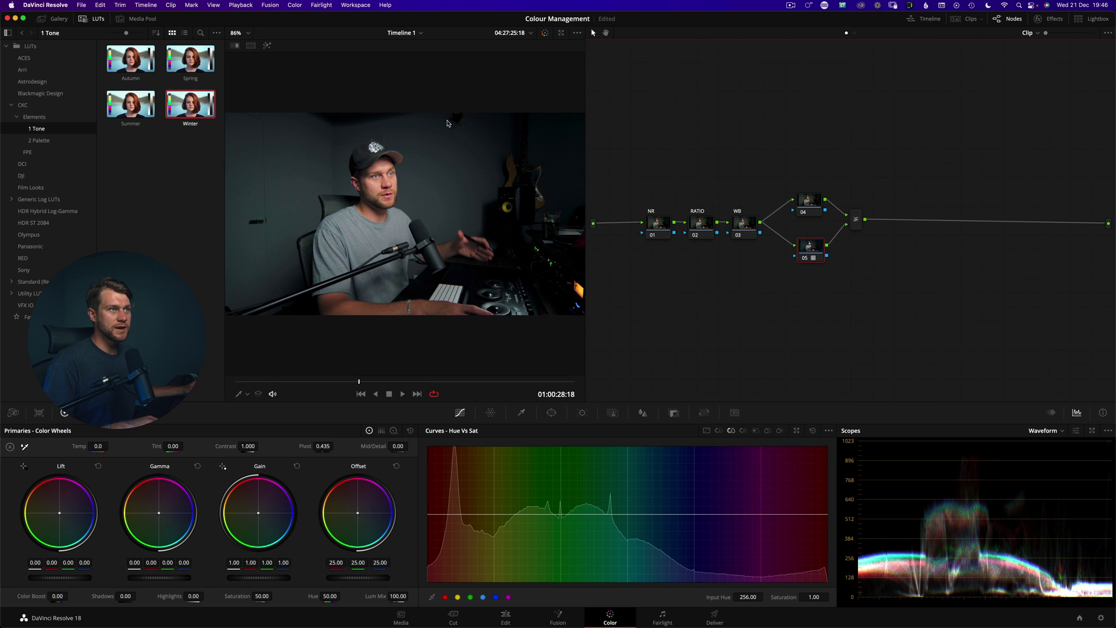
pyautogui.hotkey('ctrl', 'd')
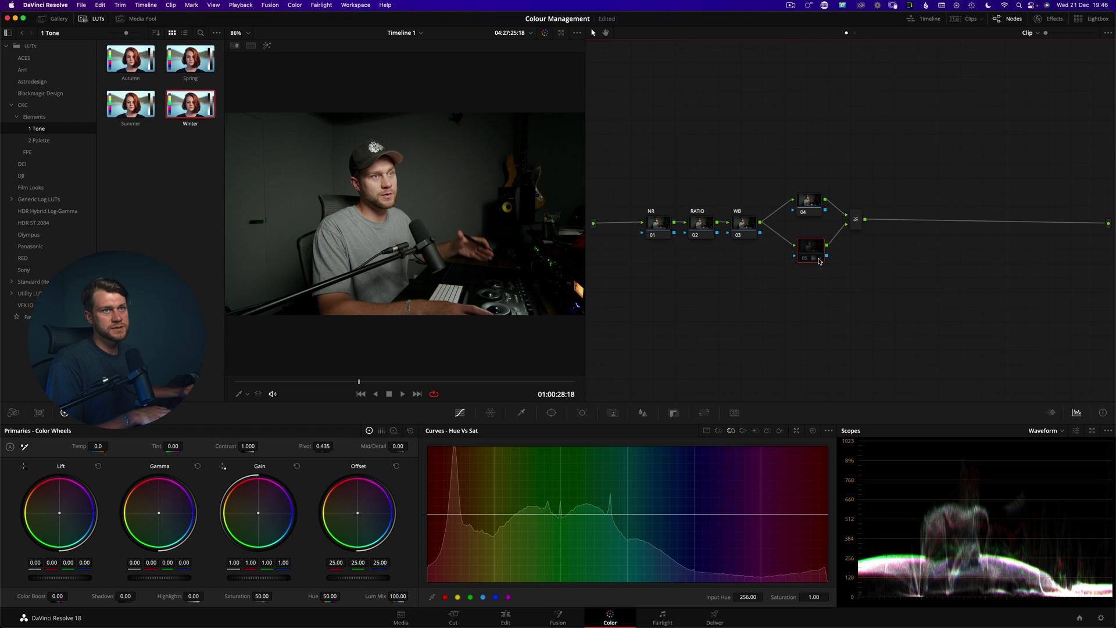
pyautogui.hotkey('ctrl', 'd')
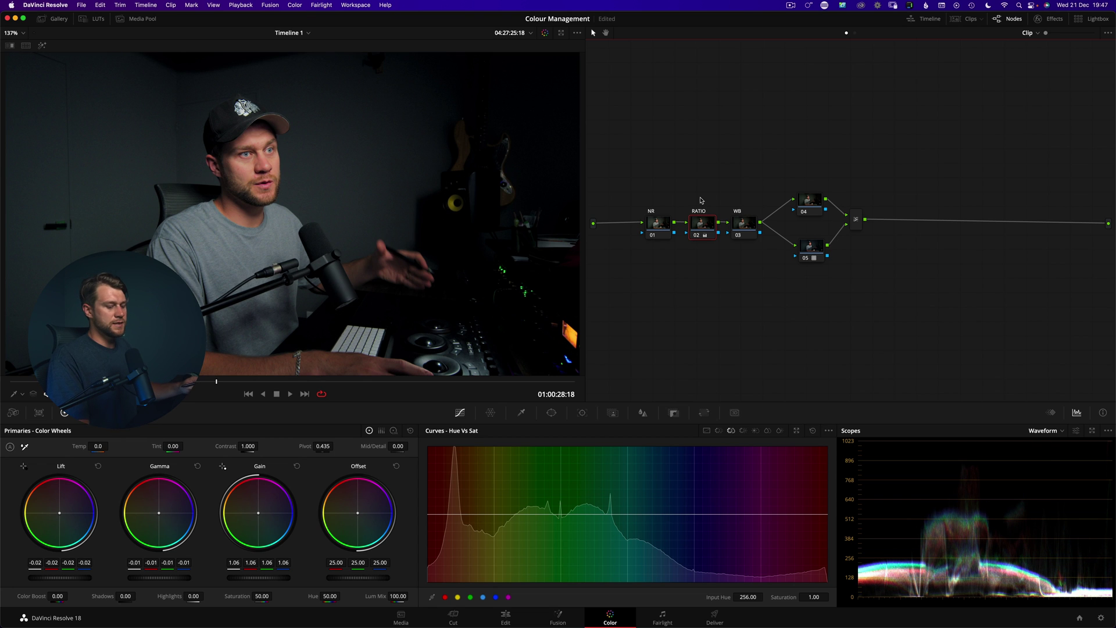
# Step: Move to the WB node, review its grade in detached scopes, then select the layer mixer
pyautogui.hotkey('alt', 'shift', "'")
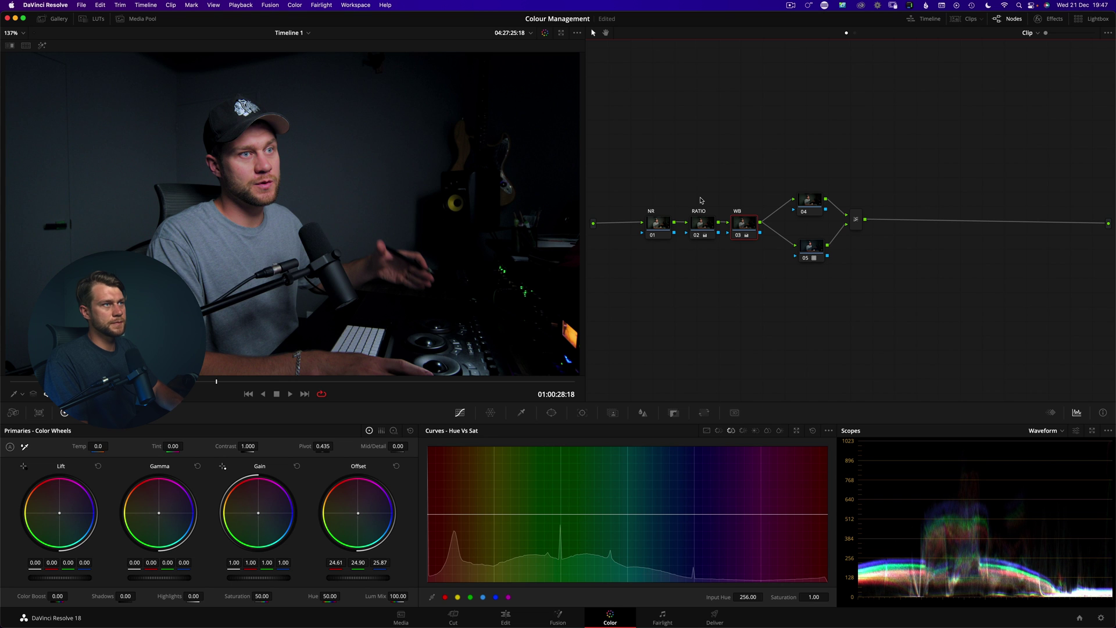
pyautogui.press('super+shift+w')
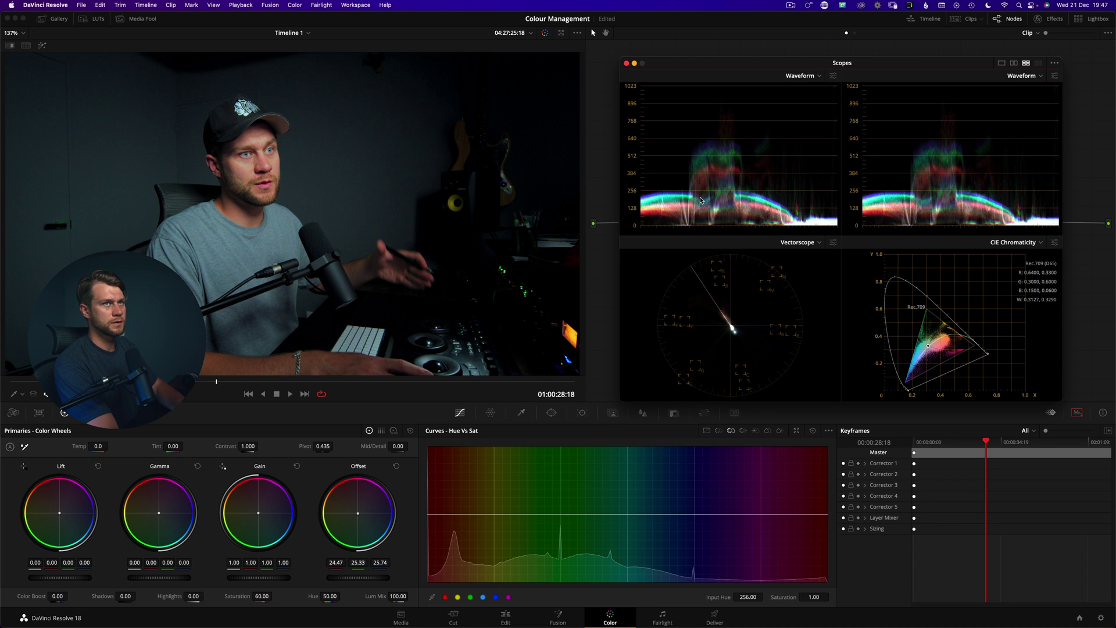
pyautogui.hotkey('ctrl', 'shift', 'w')
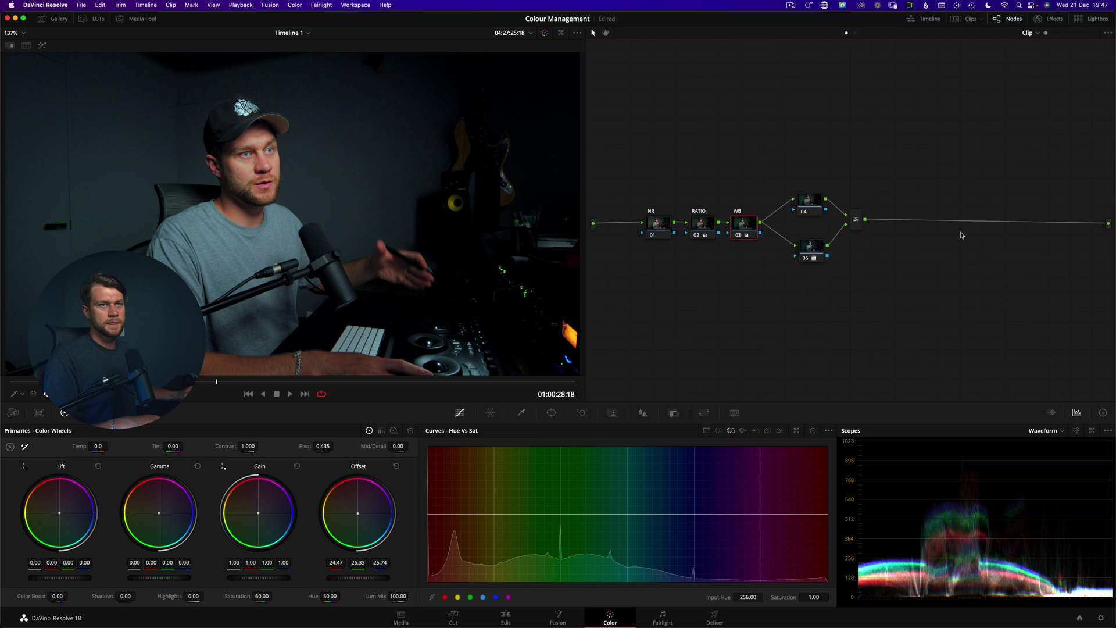
pyautogui.click(856, 219)
# Step: Add node 07 after the mixer and raise Hue vs Sat saturation for cyan-blue hues to about 1.6
pyautogui.hotkey('alt', 's')
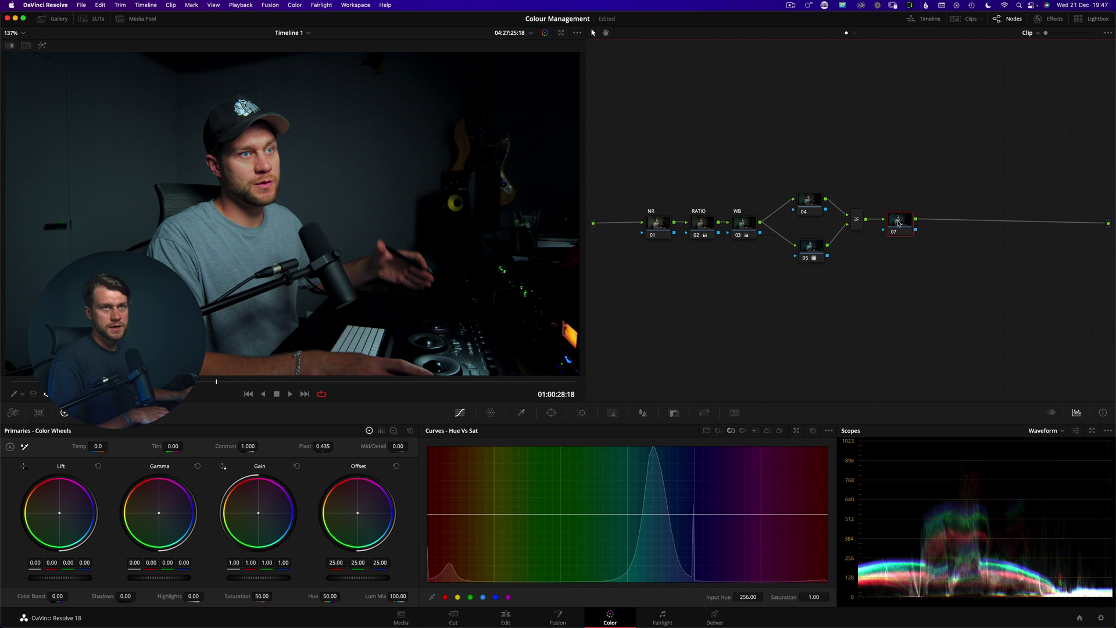
pyautogui.moveTo(903, 225); pyautogui.dragTo(917, 225)
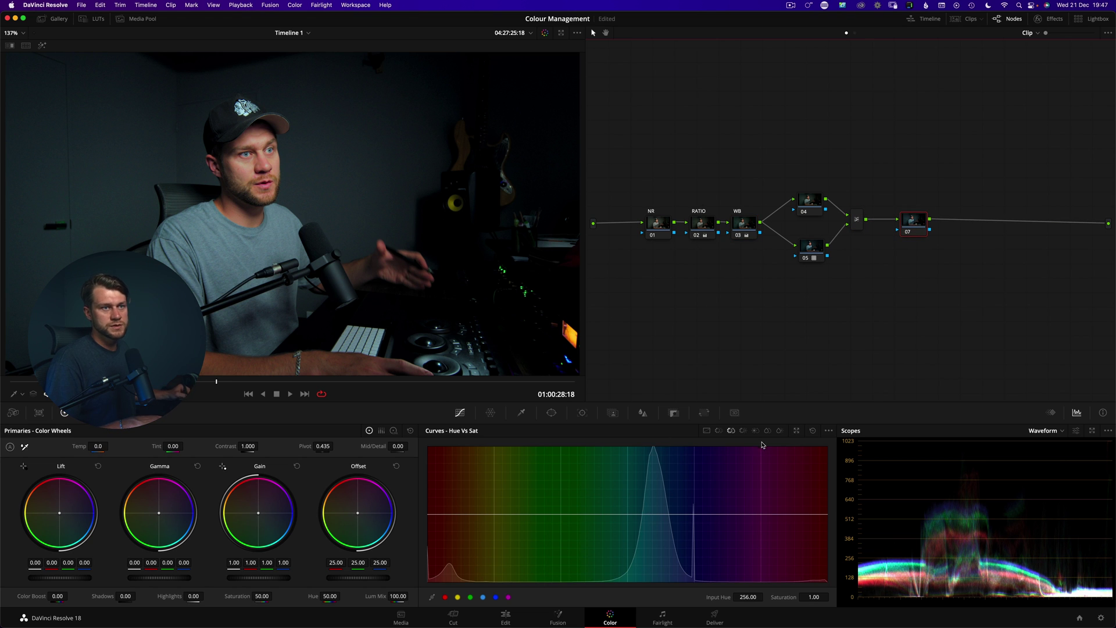
pyautogui.click(483, 597)
pyautogui.moveTo(629, 514); pyautogui.dragTo(730, 516)
pyautogui.moveTo(560, 514); pyautogui.dragTo(588, 515)
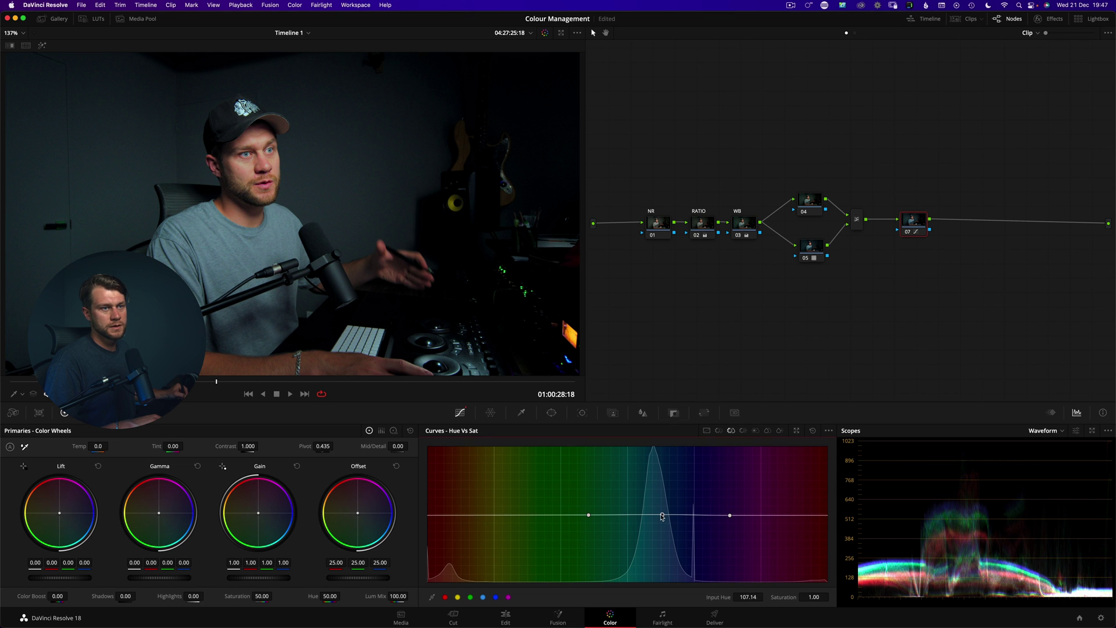
pyautogui.moveTo(658, 514); pyautogui.dragTo(657, 468)
pyautogui.click(747, 227)
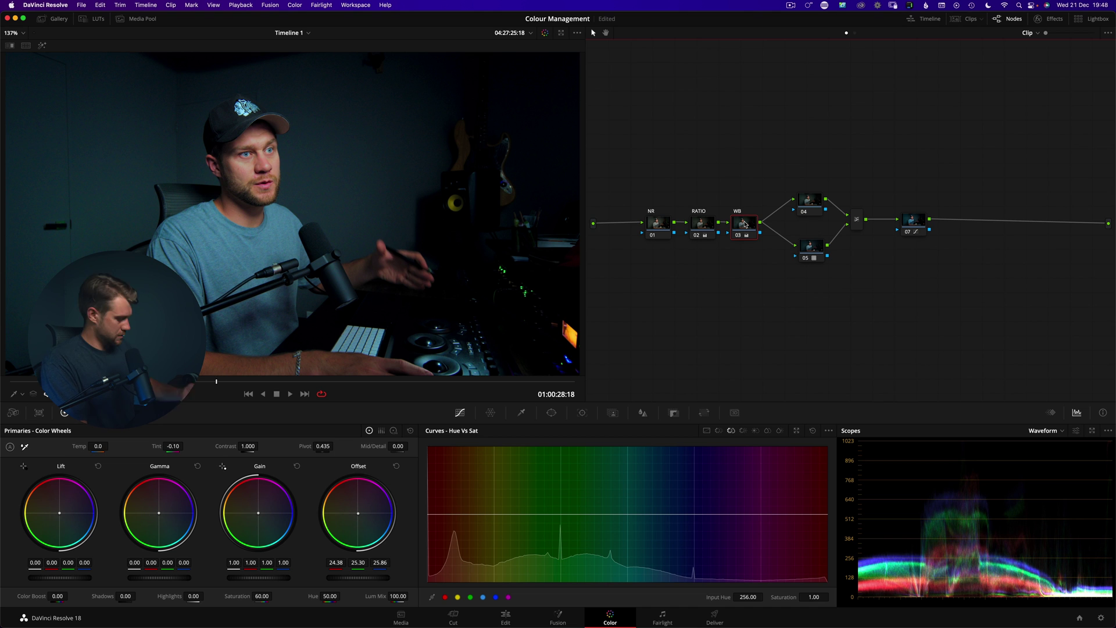
# Step: On the NR node, set temporal noise reduction to 3 frames with 4.4 luma/chroma thresholds
pyautogui.click(659, 224)
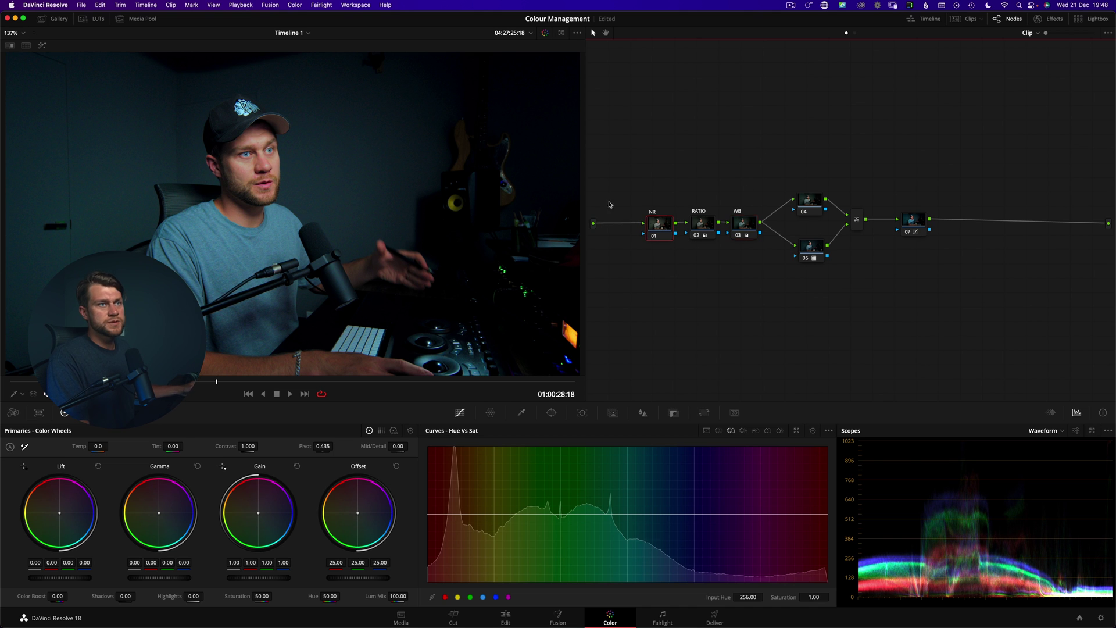
pyautogui.scroll(5, 239, 143)
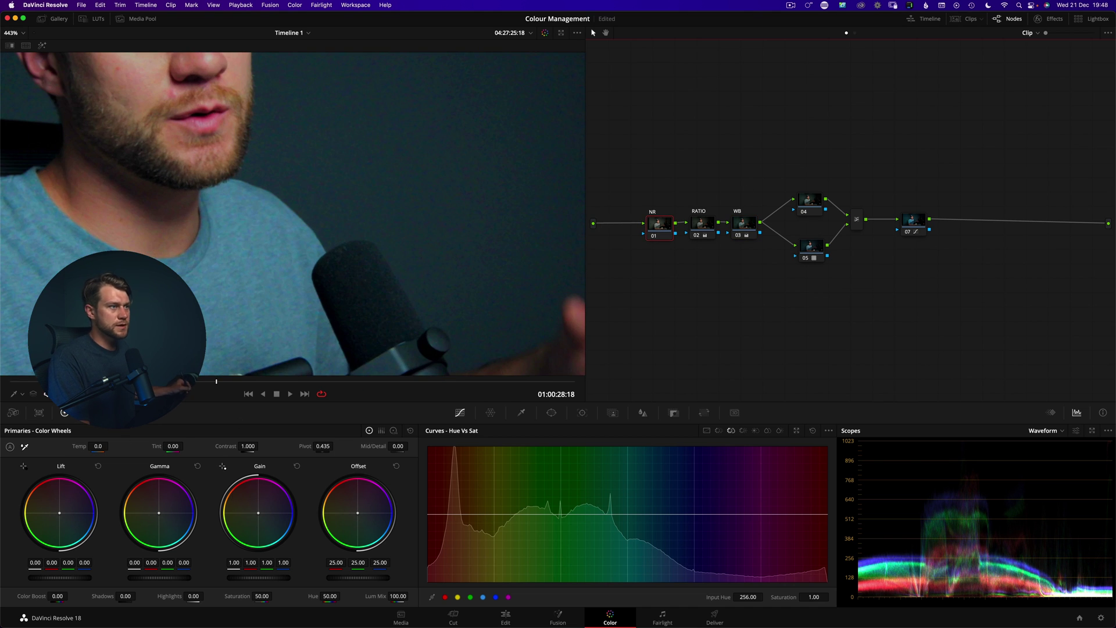
pyautogui.click(142, 412)
pyautogui.click(61, 466)
pyautogui.click(63, 507)
pyautogui.moveTo(119, 532); pyautogui.dragTo(129, 530)
# Step: Toggle the NR node off and on to compare, then zoom the viewer to the whole frame
pyautogui.hotkey('ctrl', 'd')
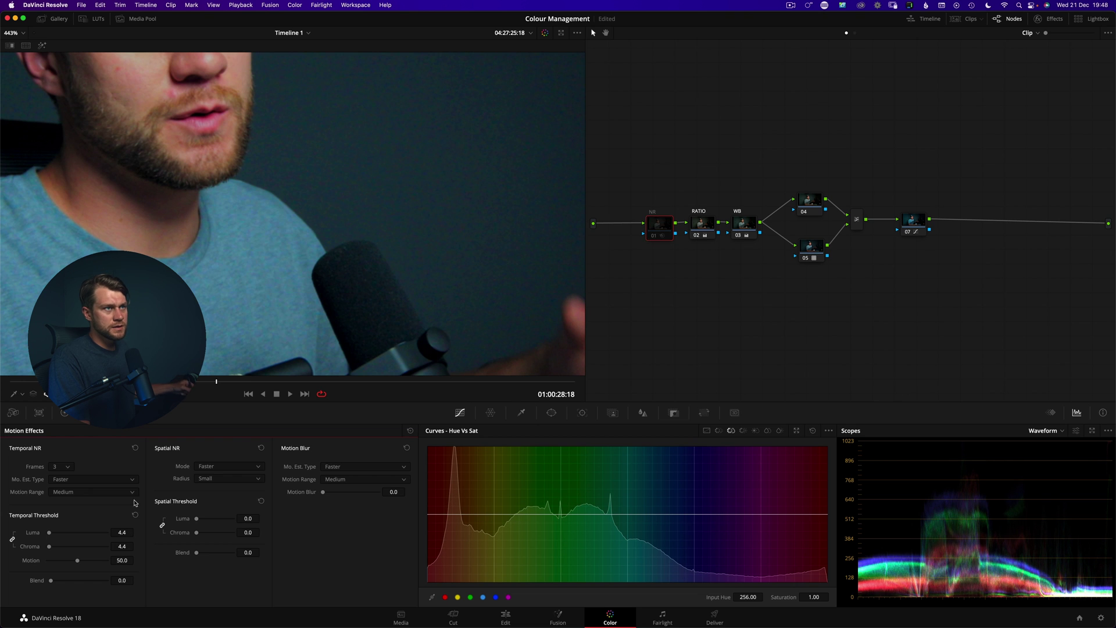
pyautogui.hotkey('ctrl', 'd')
pyautogui.hotkey('ctrl', 'd')
pyautogui.hotkey('ctrl', 'd')
pyautogui.hotkey('ctrl', 'd')
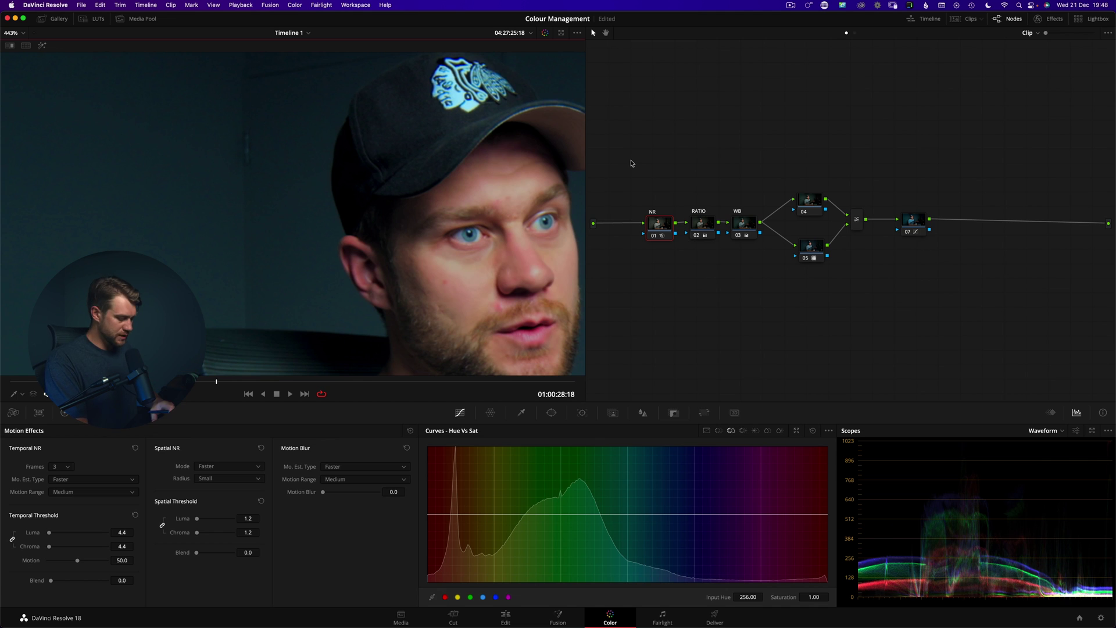
pyautogui.hotkey('shift', 'z')
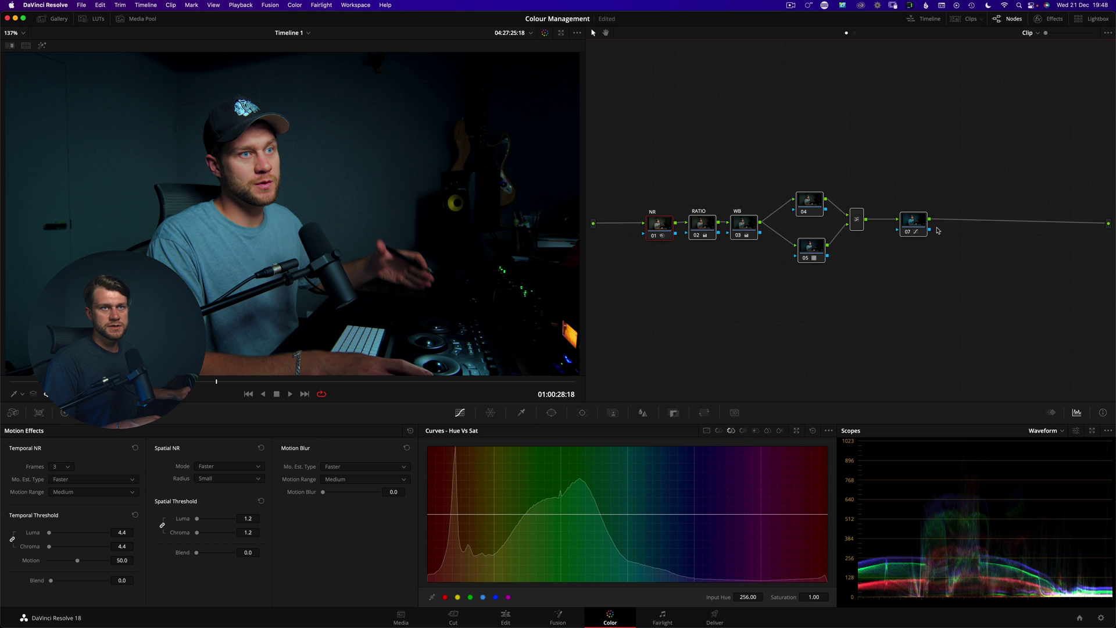
# Step: Select every node in the node graph, from NR through node 07
pyautogui.click(916, 228)
pyautogui.moveTo(614, 309); pyautogui.dragTo(600, 296)
pyautogui.moveTo(656, 171); pyautogui.dragTo(1030, 319)
pyautogui.click(645, 286)
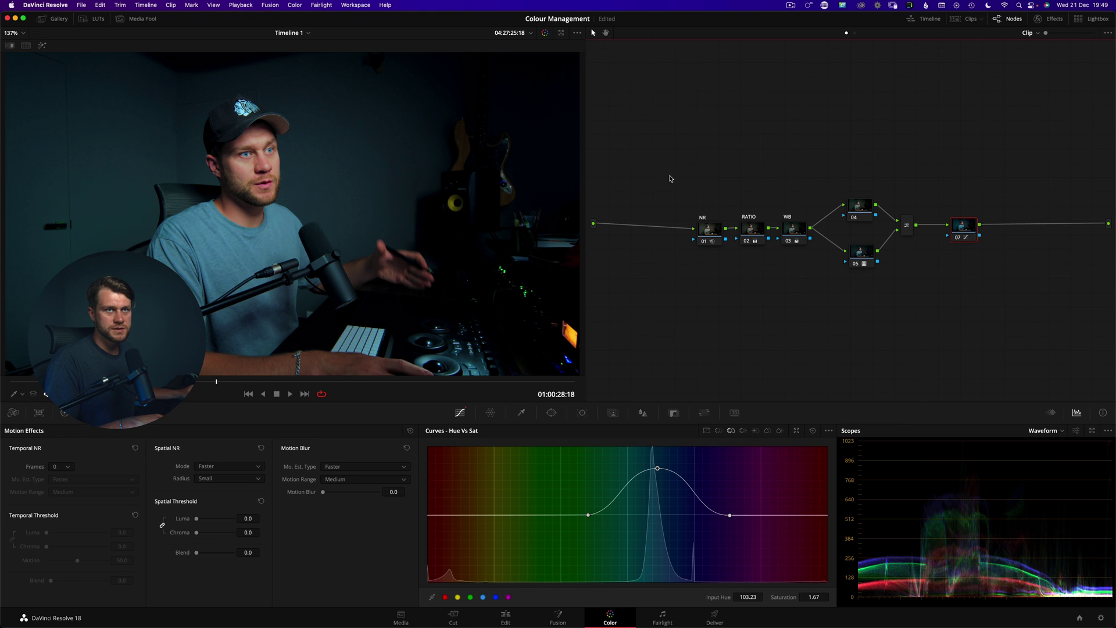
pyautogui.moveTo(648, 153); pyautogui.dragTo(1004, 320)
# Step: Nudge the node tree slightly up and left, then review Colour Management settings and cancel
pyautogui.moveTo(864, 208); pyautogui.dragTo(857, 207)
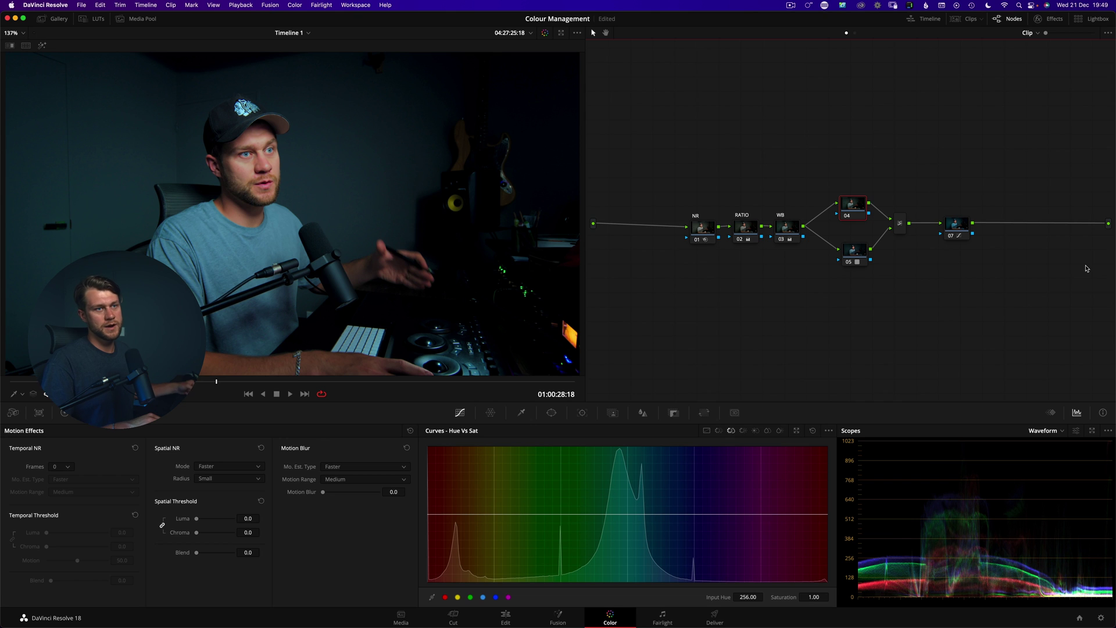
pyautogui.hotkey('shift', '9')
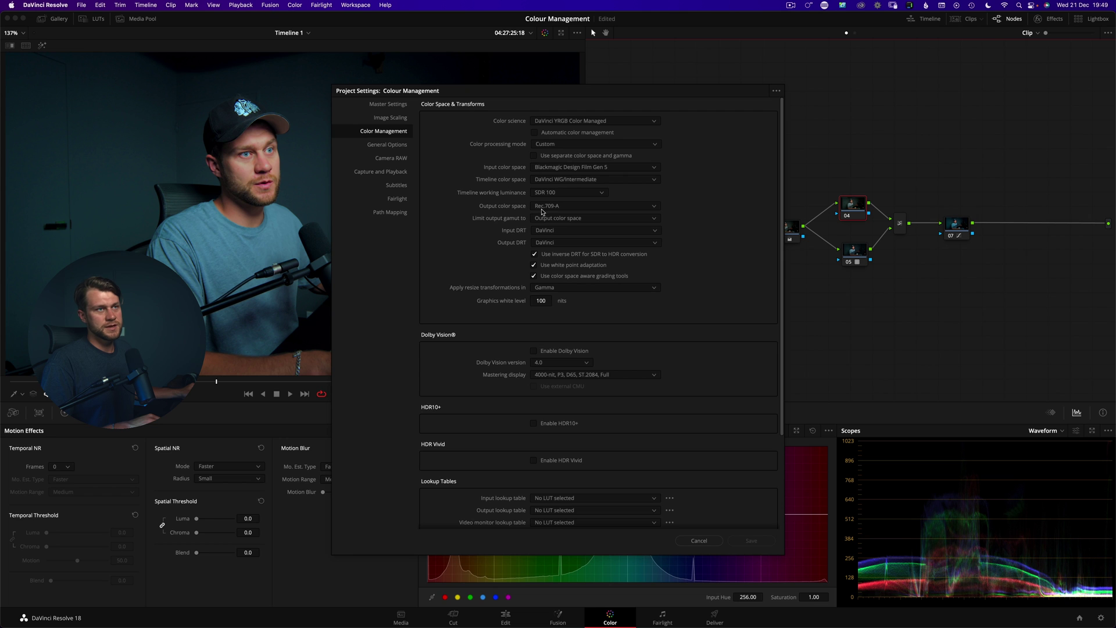
pyautogui.click(699, 540)
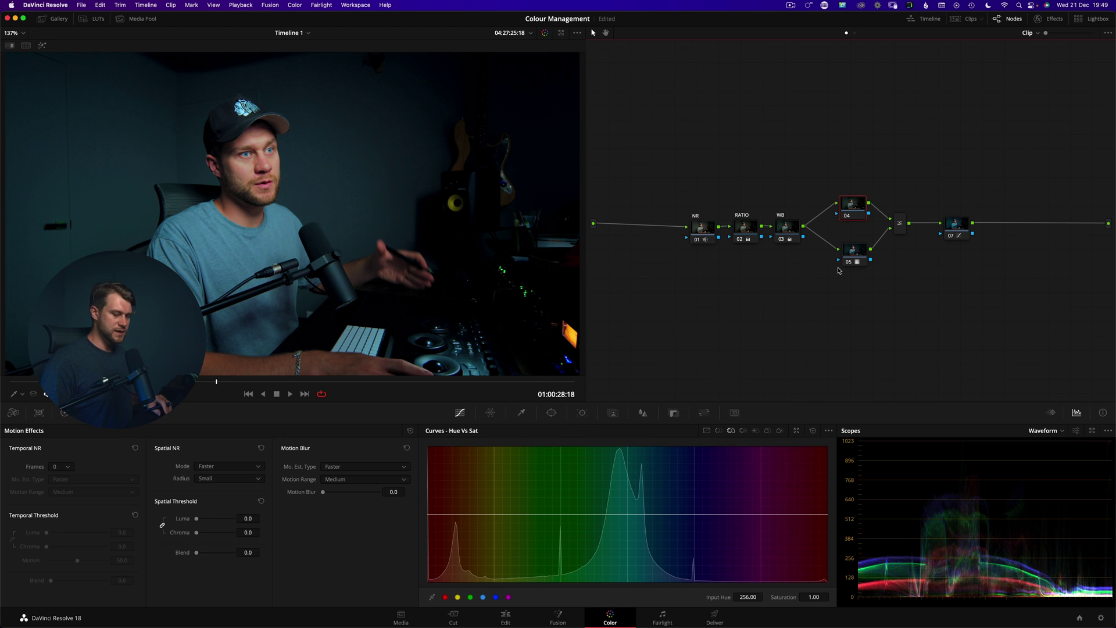
# Step: On the Deliver page, name the export Test02 and restrict its bitrate to 15000 kb/s
pyautogui.hotkey('shift', '8')
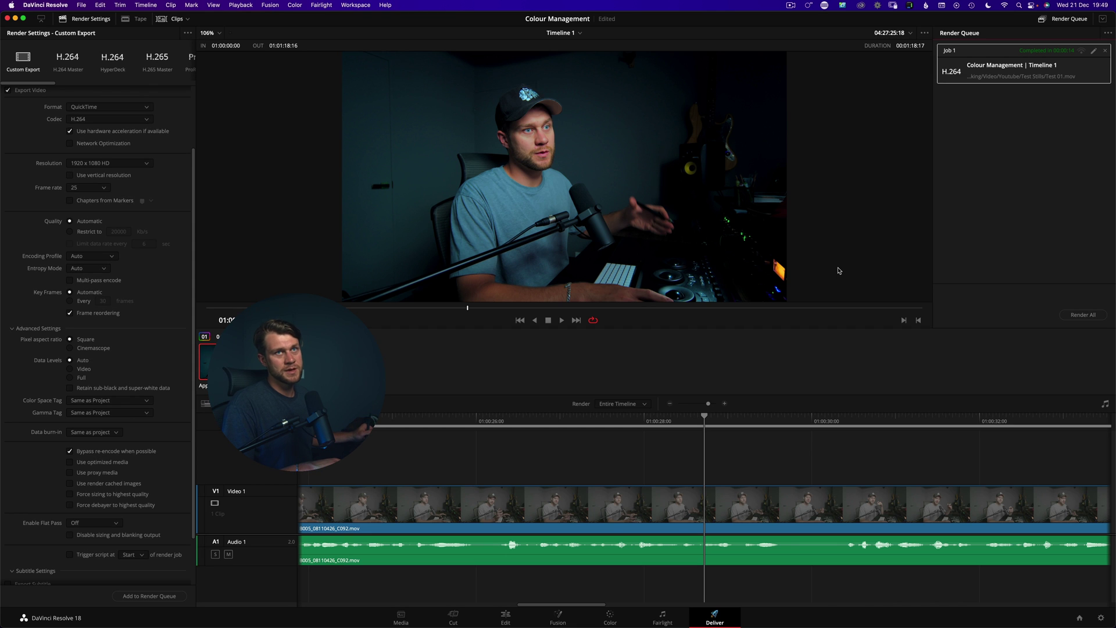
pyautogui.scroll(3, 180, 179)
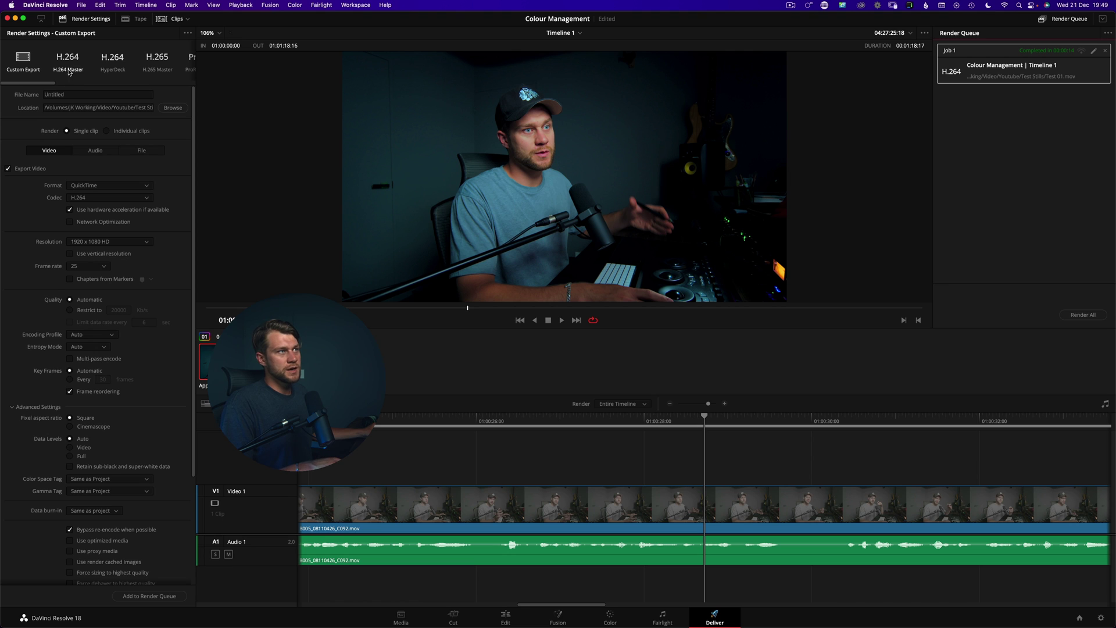
pyautogui.click(173, 107)
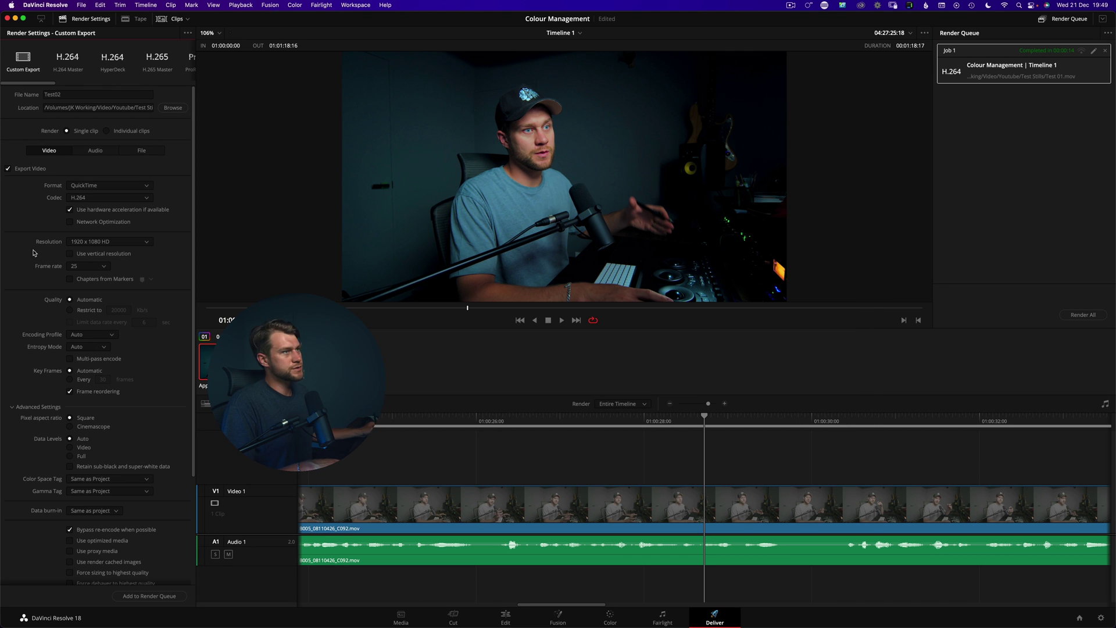
pyautogui.scroll(-5, 60, 242)
pyautogui.click(70, 174)
pyautogui.click(118, 174)
pyautogui.write('15000')
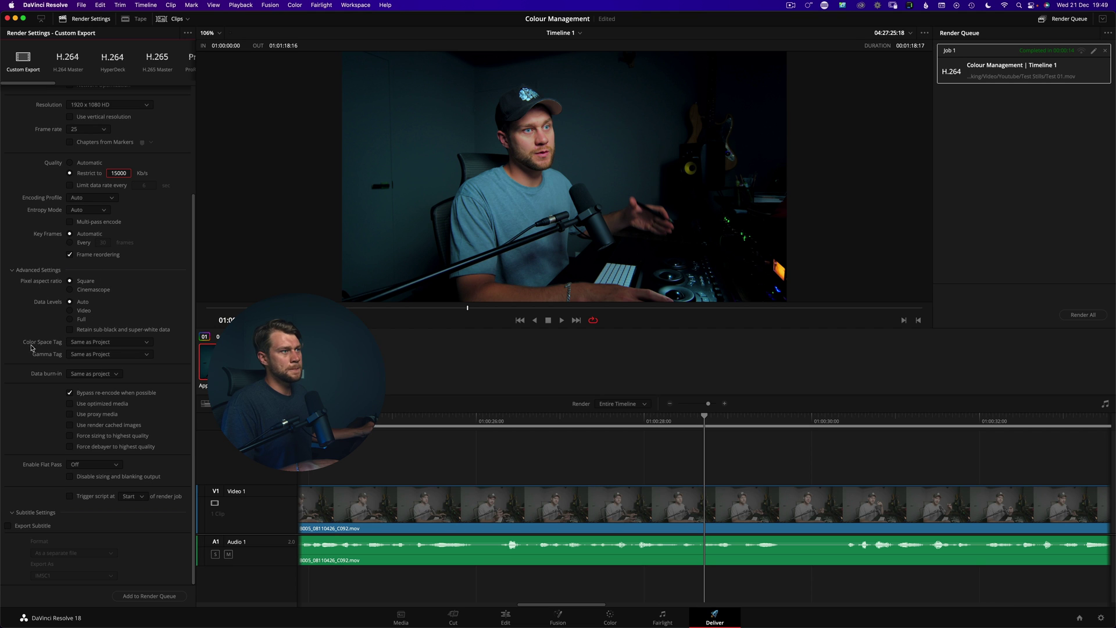
# Step: Tag the export's colour space as Rec.709 after checking the project's colour management
pyautogui.click(85, 345)
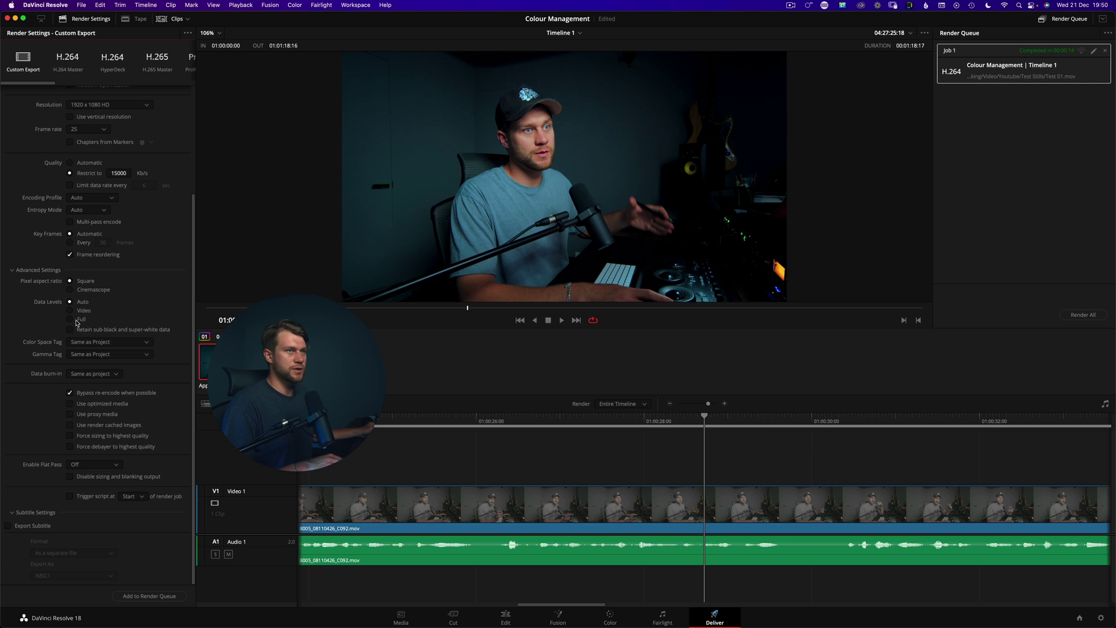
pyautogui.hotkey('shift', '9')
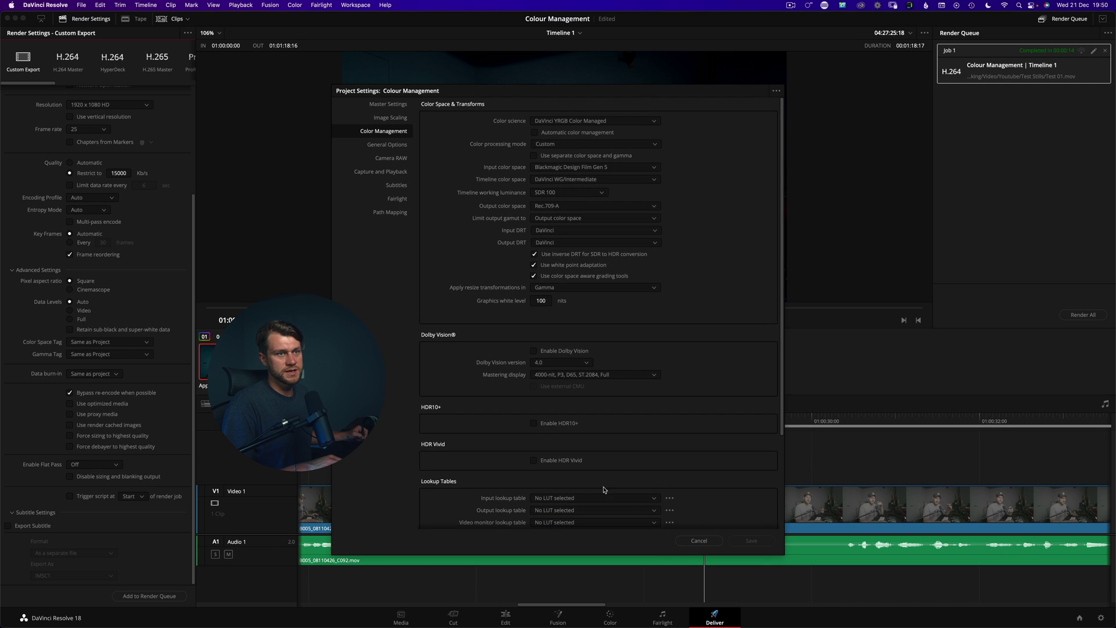
pyautogui.click(699, 540)
pyautogui.click(122, 345)
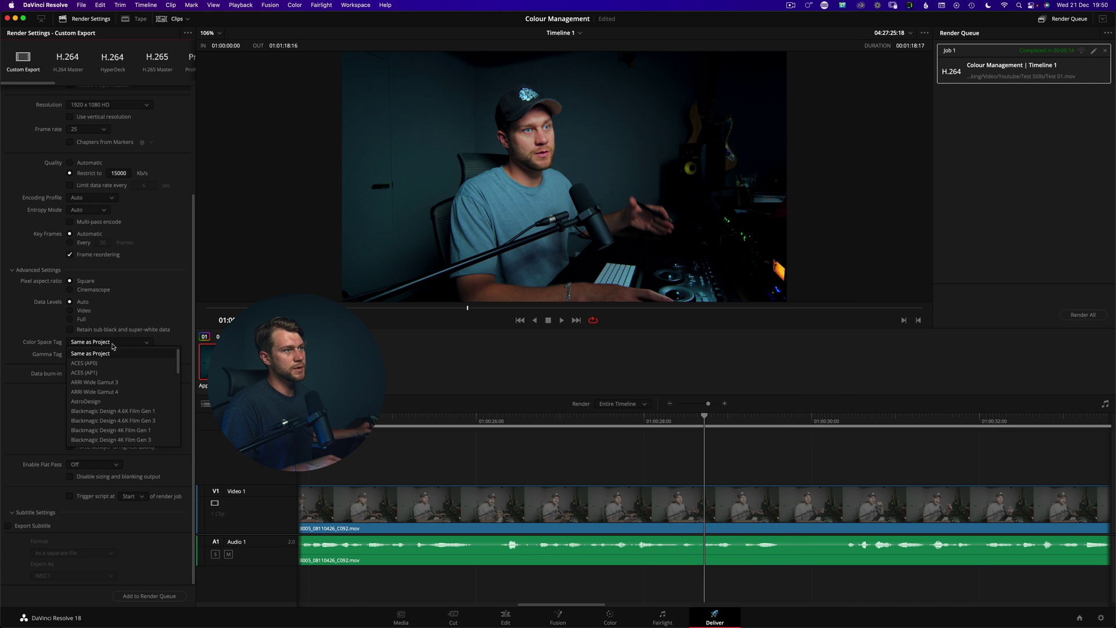
pyautogui.moveTo(179, 365); pyautogui.dragTo(191, 414)
pyautogui.click(99, 402)
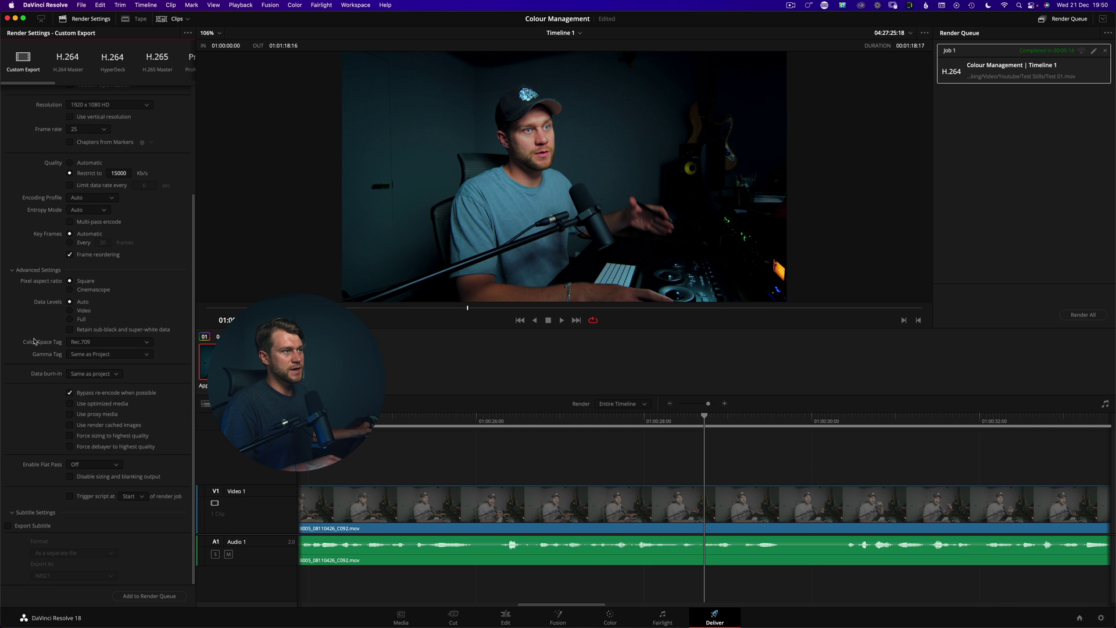
# Step: Tag the export's gamma as Rec.709-A and add the job to the render queue
pyautogui.click(93, 356)
pyautogui.moveTo(178, 373); pyautogui.dragTo(191, 418)
pyautogui.click(91, 444)
pyautogui.click(144, 596)
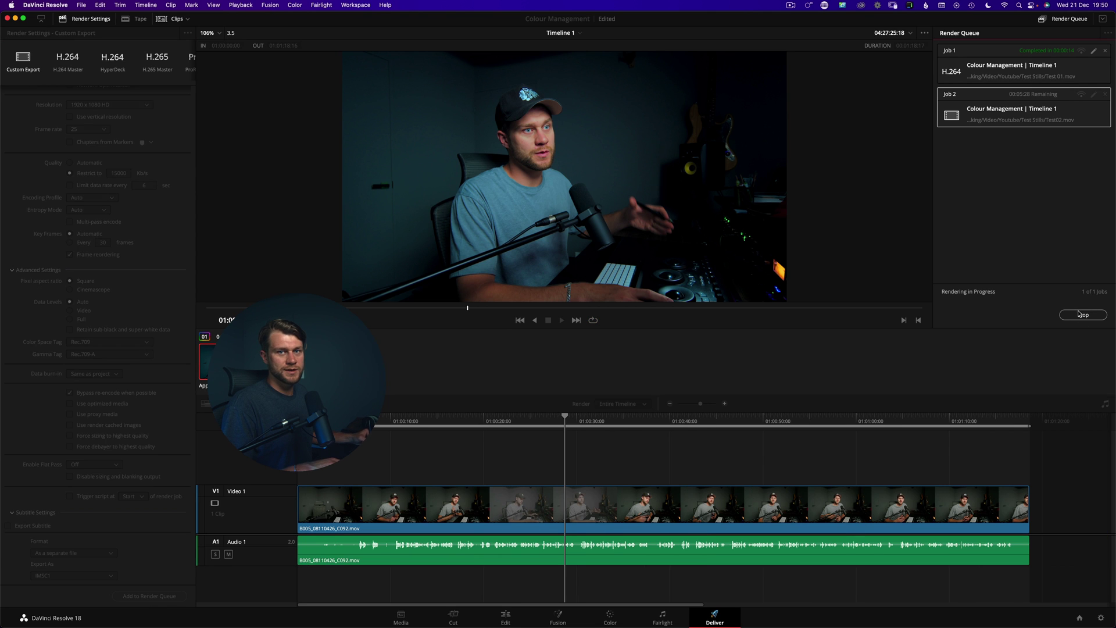
# Step: Start the render, then open Test02.mov from the Test Stills folder in QuickTime Player
pyautogui.click(1081, 314)
pyautogui.press('super+Tab')
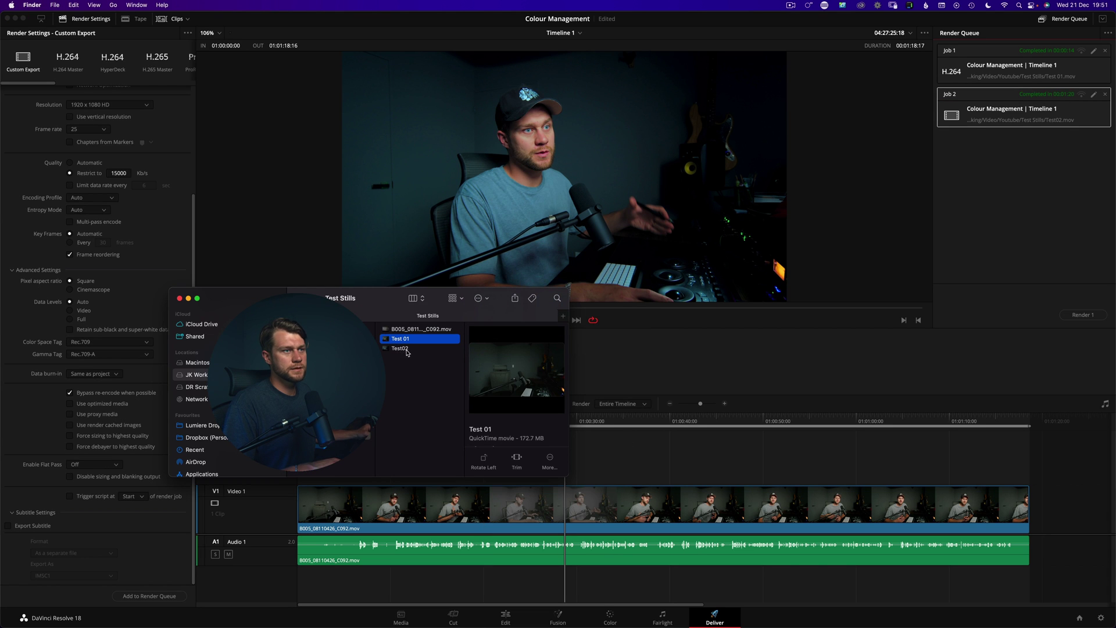
pyautogui.click(400, 347)
pyautogui.moveTo(354, 301); pyautogui.dragTo(354, 246)
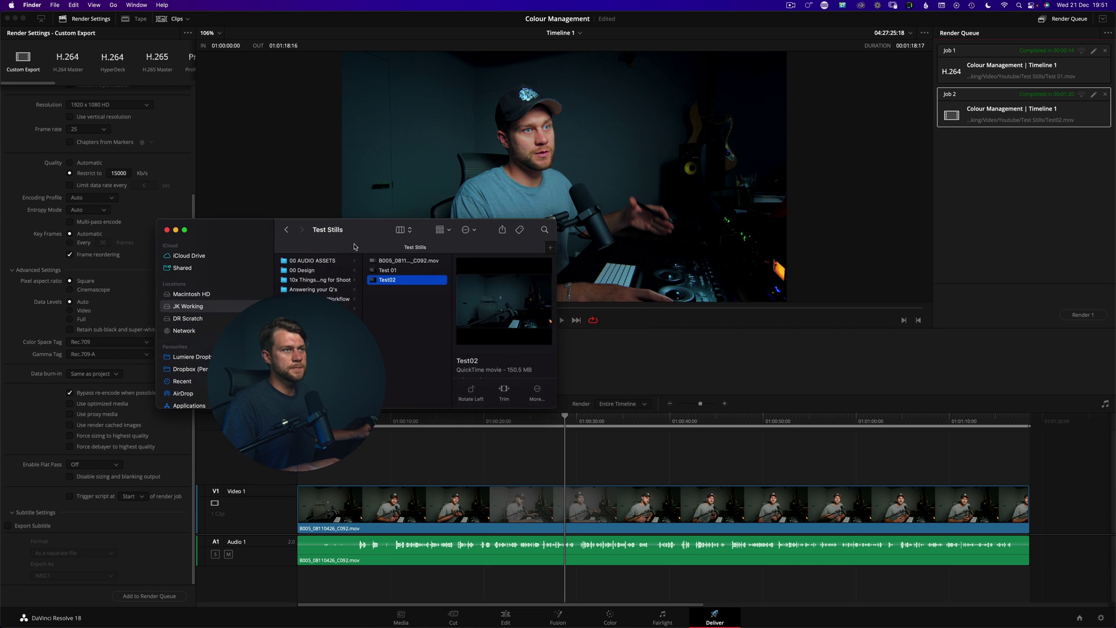
pyautogui.doubleClick(387, 280)
pyautogui.moveTo(78, 46); pyautogui.dragTo(281, 71)
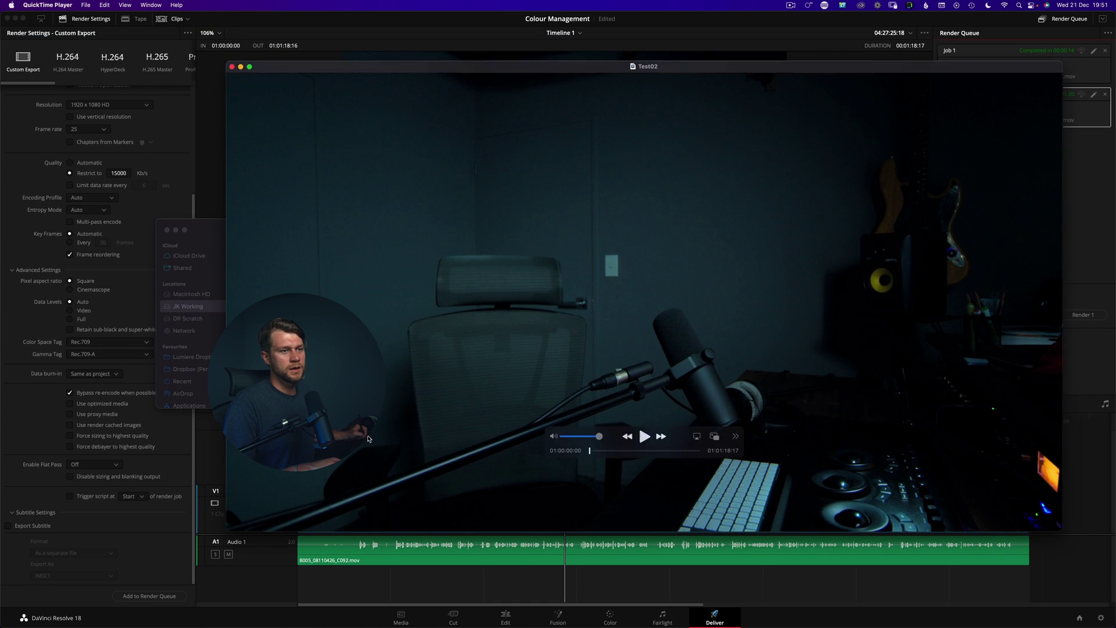
pyautogui.click(529, 584)
# Step: Put Resolve on the Color page and size the Test02 player window beside its viewer
pyautogui.click(610, 617)
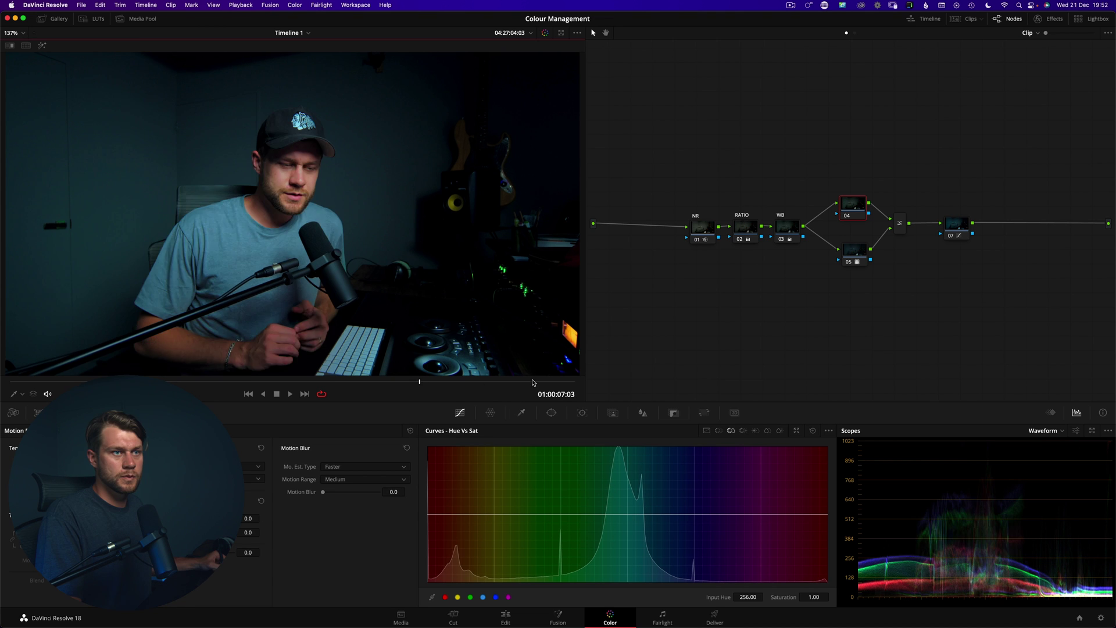
pyautogui.press('super+Tab')
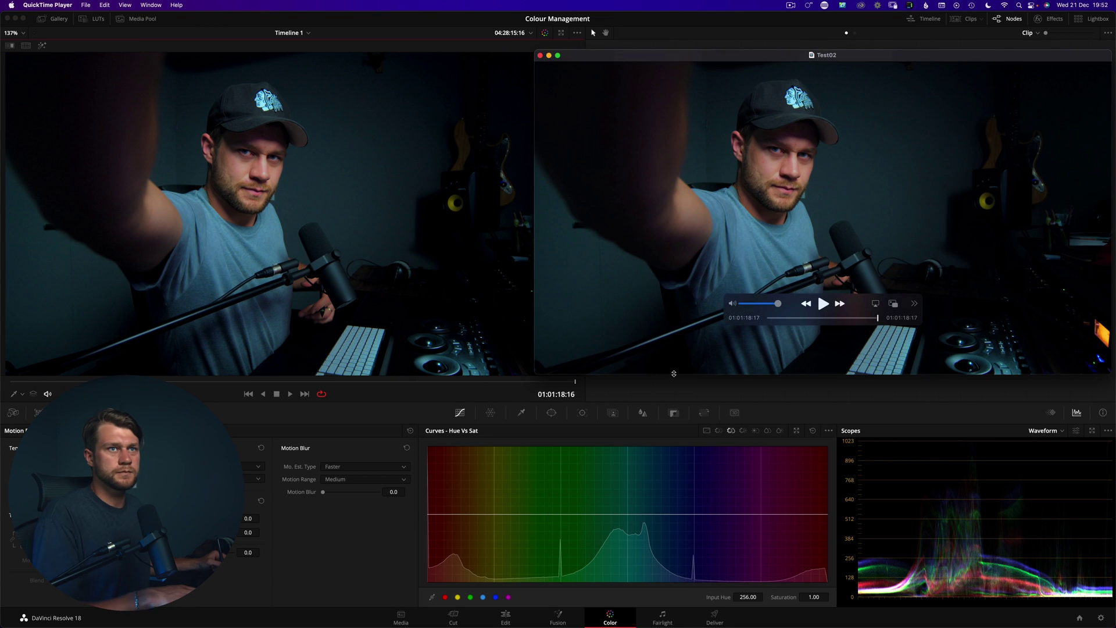
pyautogui.moveTo(534, 51); pyautogui.dragTo(518, 40)
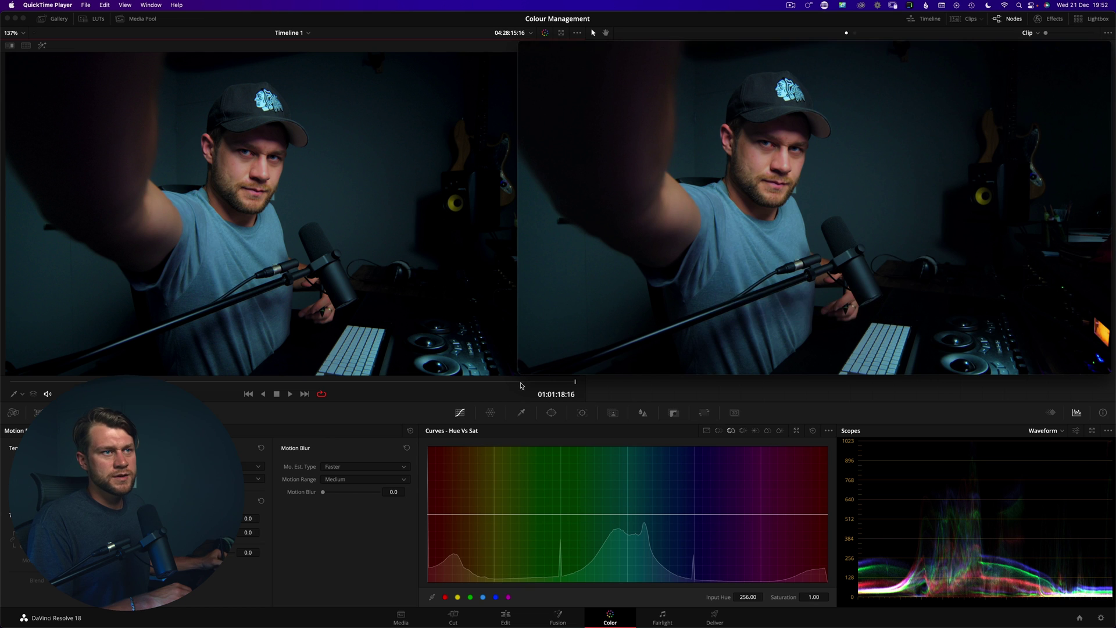
pyautogui.moveTo(520, 376); pyautogui.dragTo(519, 376)
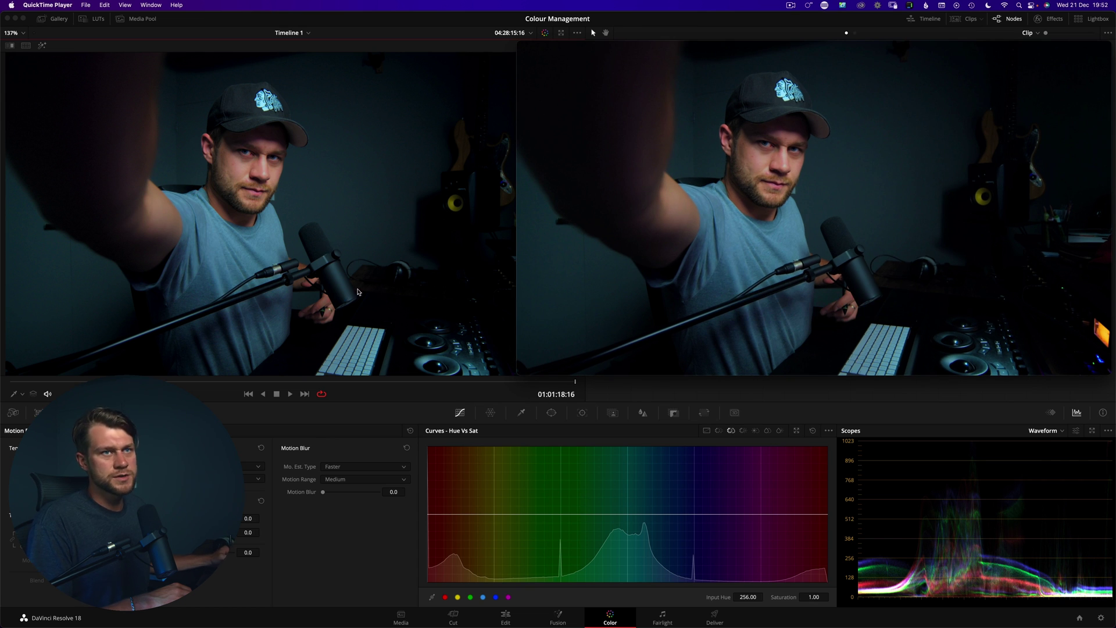
pyautogui.moveTo(868, 228)
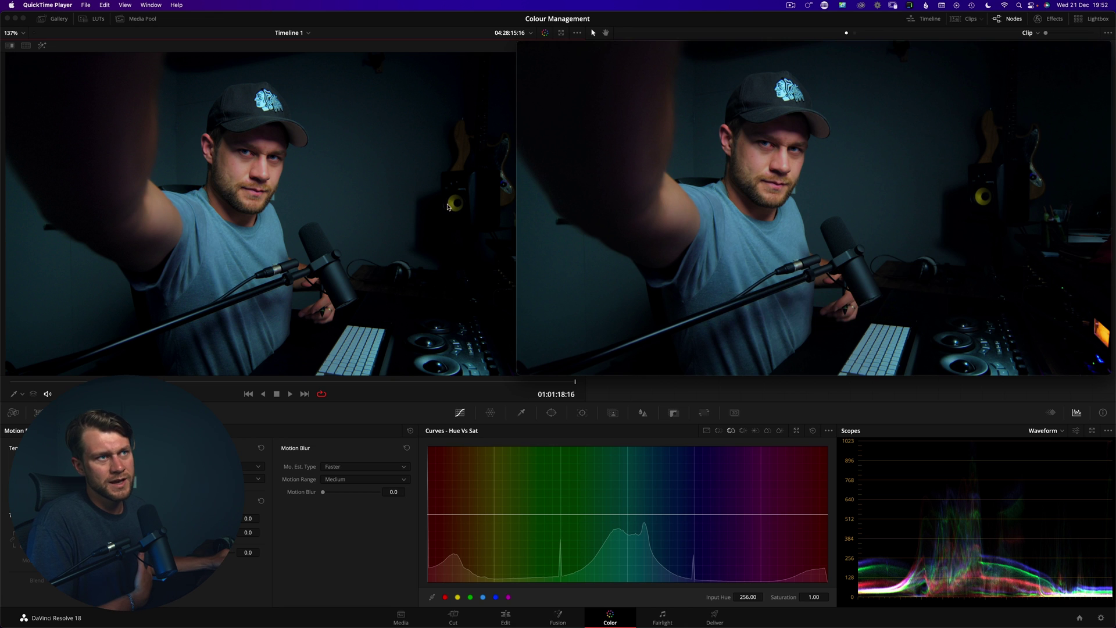
pyautogui.moveTo(1008, 200); pyautogui.dragTo(1107, 328)
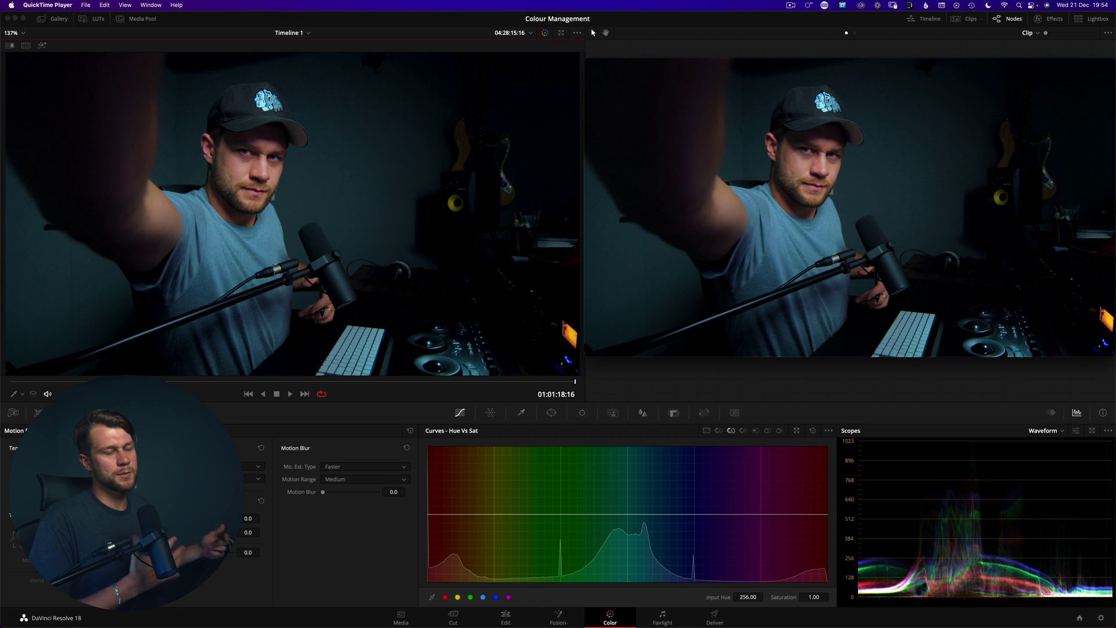
pyautogui.moveTo(727, 120)
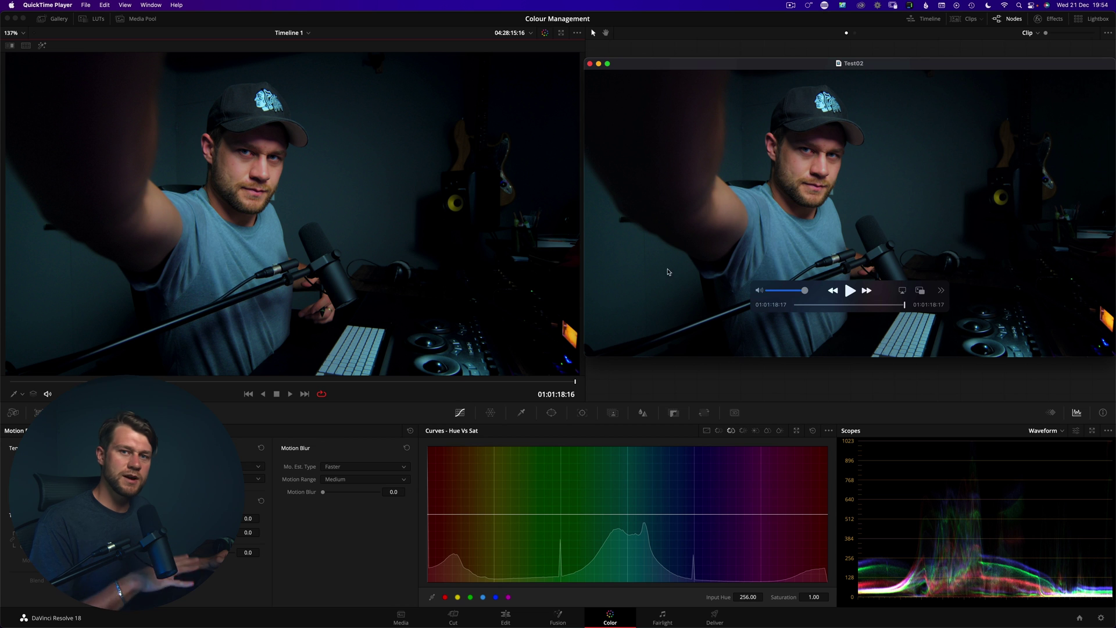